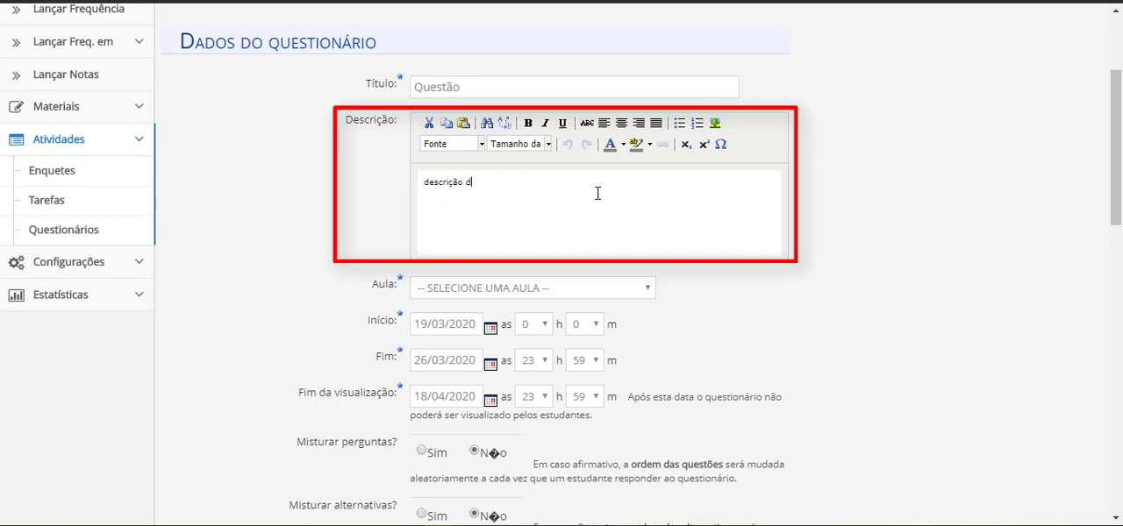
Finish the questionnaire description as "descrição da questão" and assign it to the 13/05/2019 class
{"action": "type", "text": "stão"}
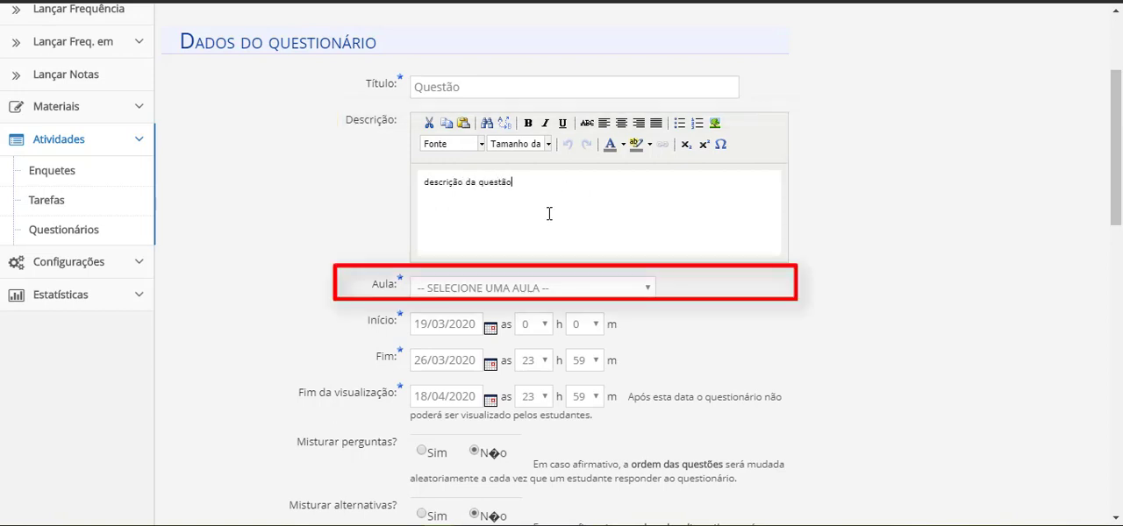
{"action": "left_click", "coordinate": [648, 289]}
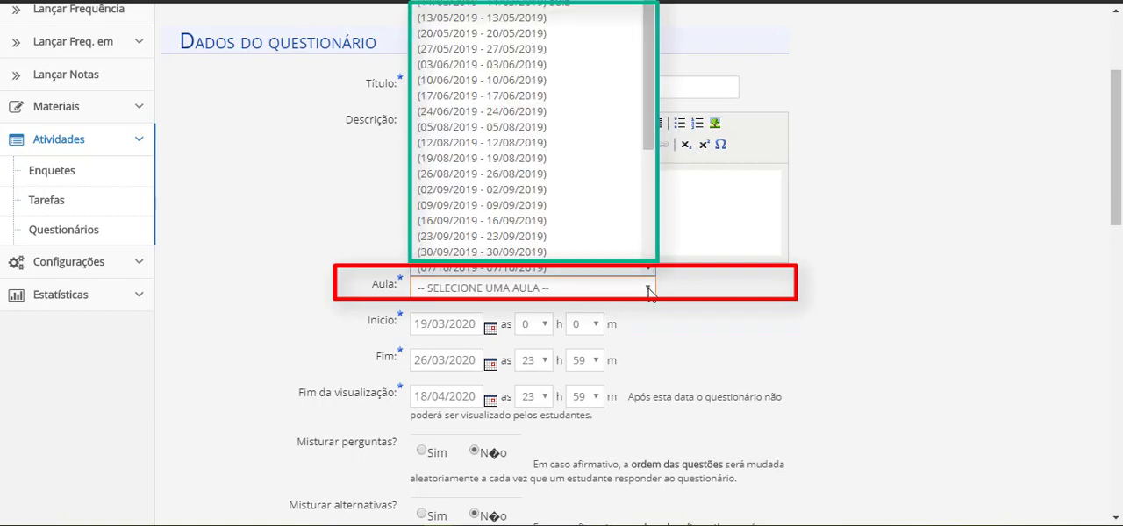
{"action": "left_click", "coordinate": [601, 19]}
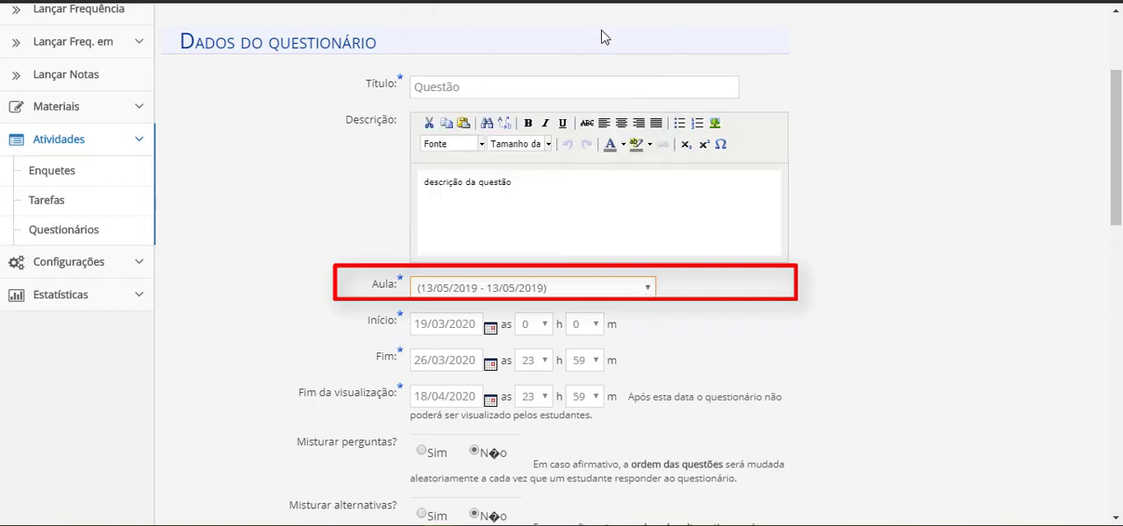
Set the questionnaire's start date to 13/05/2019 and its end-of-viewing date to 26/03/2020
{"action": "type", "text": "13"}
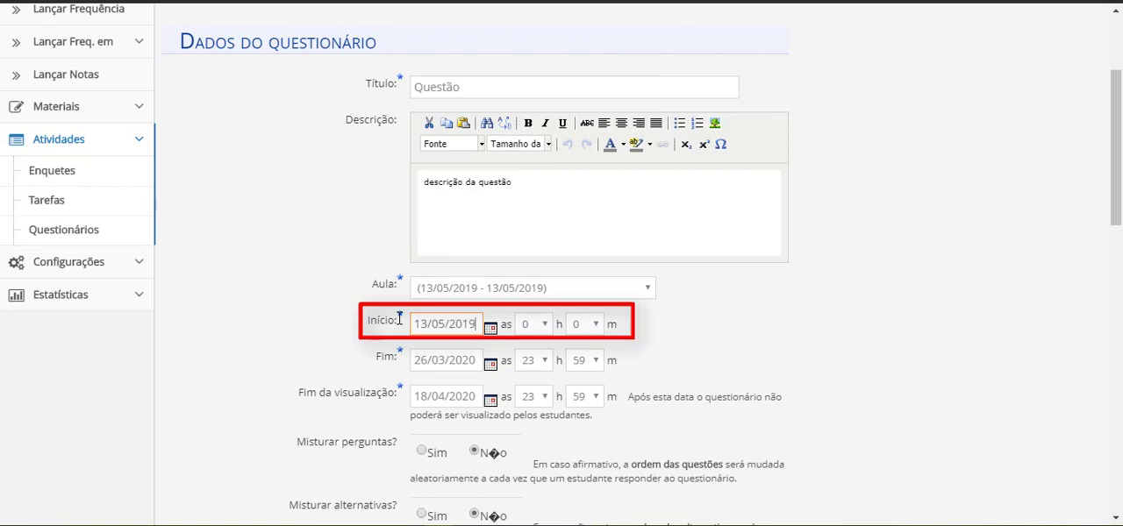
{"action": "triple_click", "coordinate": [456, 403]}
{"action": "type", "text": "26"}
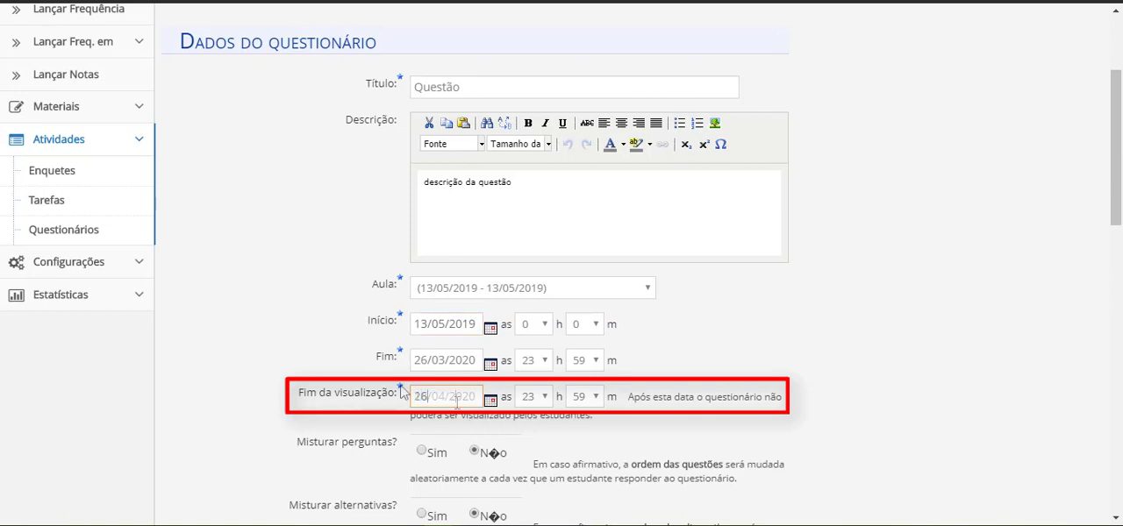
{"action": "type", "text": "/03/2020"}
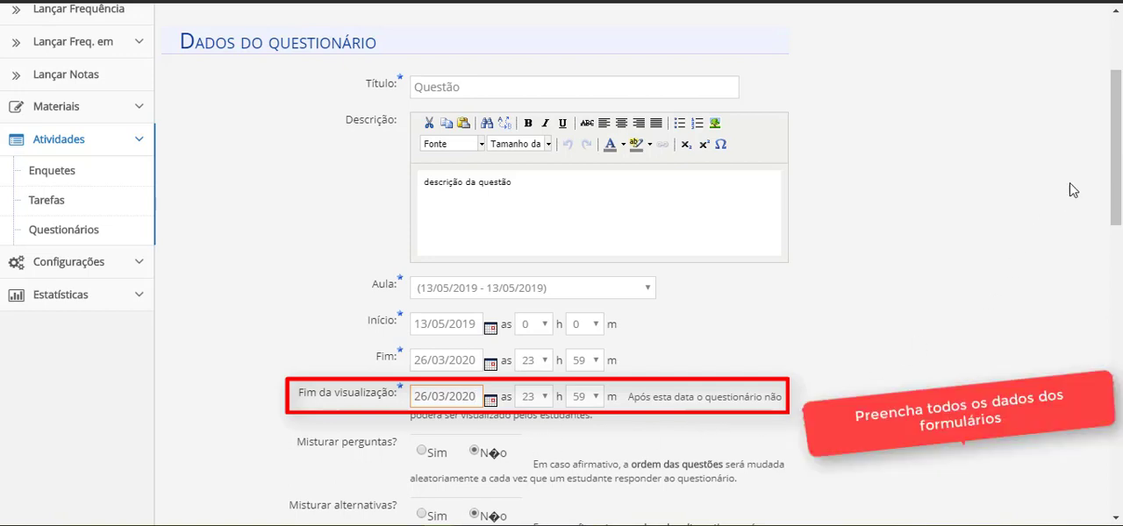
Enable random ordering for both the questions and the answer alternatives
{"action": "left_click_drag", "start_coordinate": [1112, 156], "coordinate": [1113, 233]}
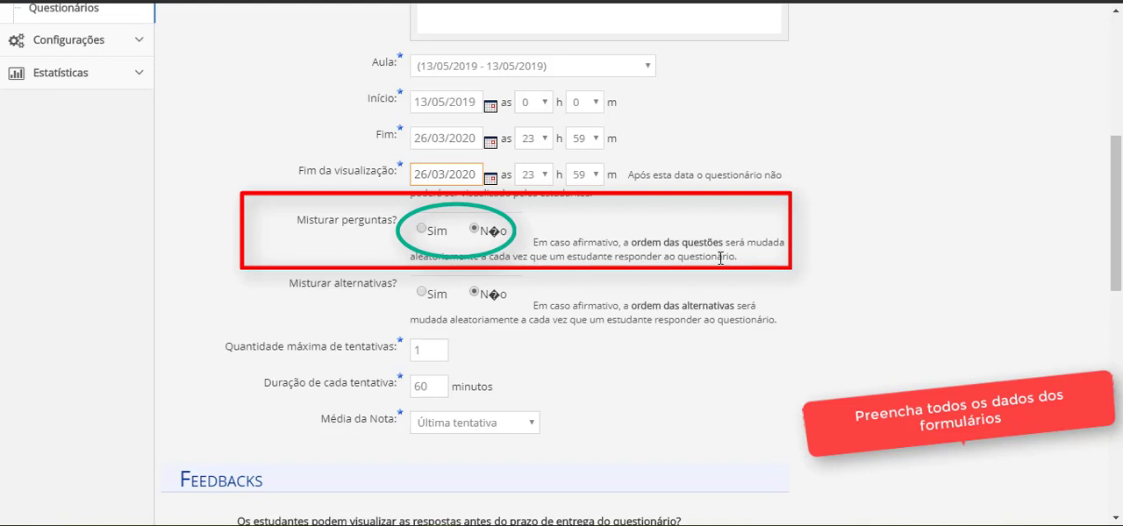
{"action": "left_click", "coordinate": [422, 229]}
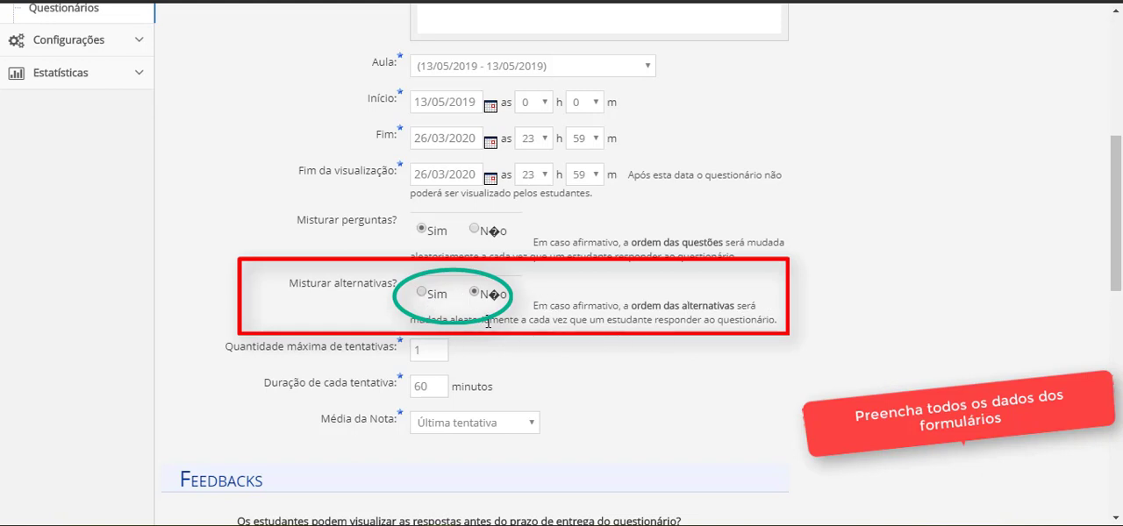
{"action": "left_click", "coordinate": [424, 294]}
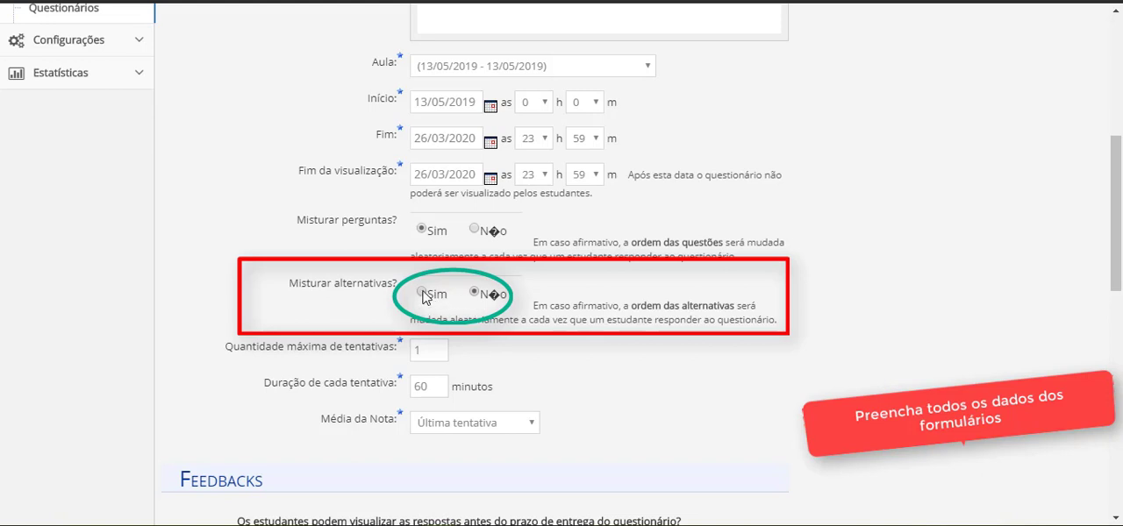
Allow a maximum of 3 attempts of 40 minutes each, graded by "Melhor tentativa"
{"action": "double_click", "coordinate": [431, 351]}
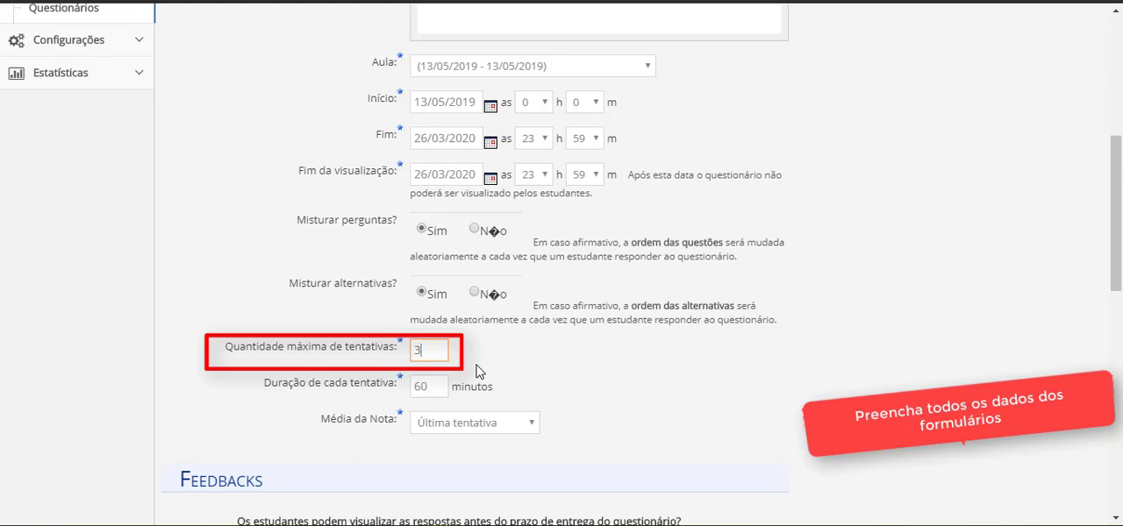
{"action": "double_click", "coordinate": [432, 390]}
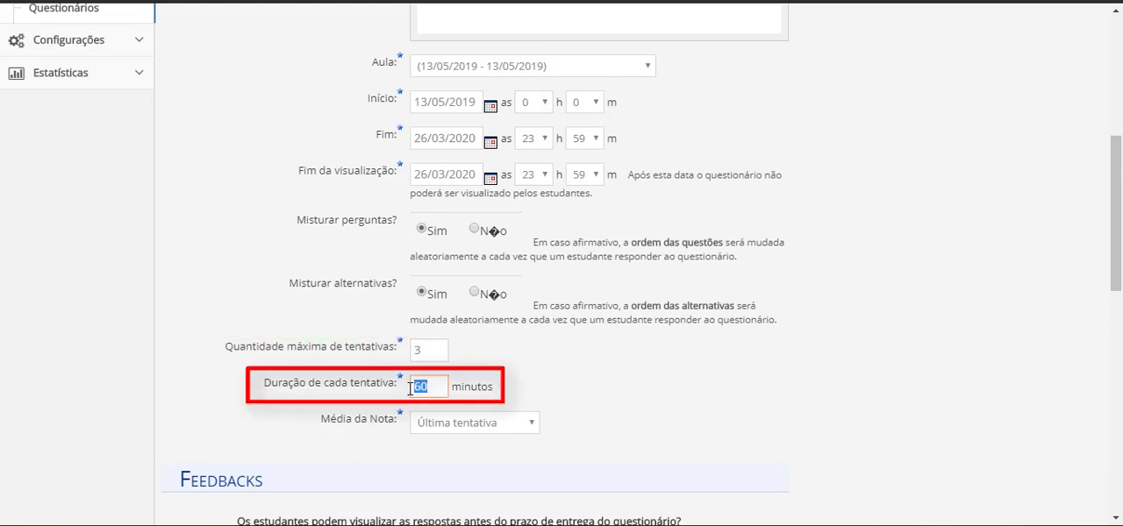
{"action": "type", "text": "40"}
{"action": "left_click", "coordinate": [524, 428]}
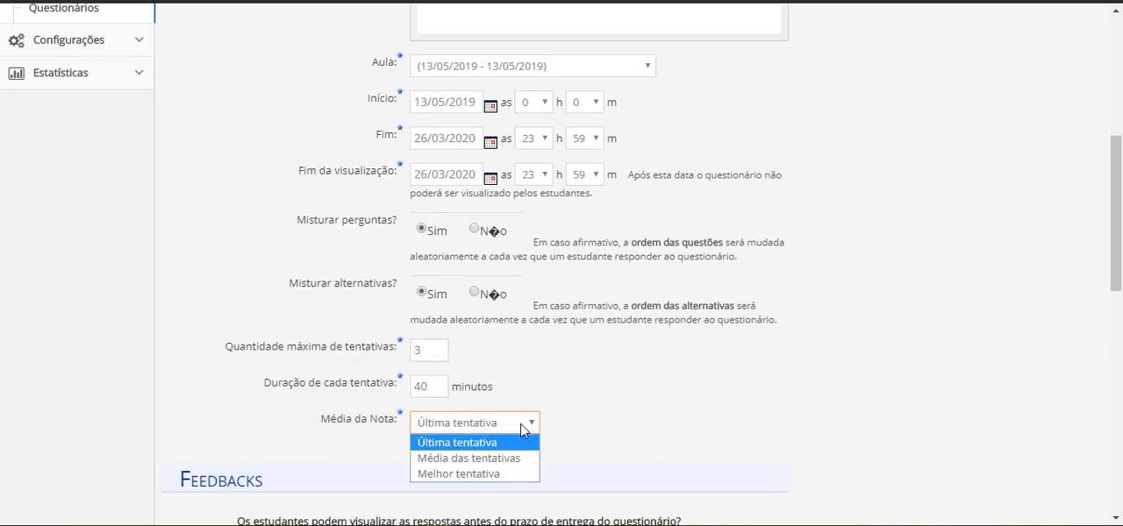
{"action": "left_click", "coordinate": [507, 480]}
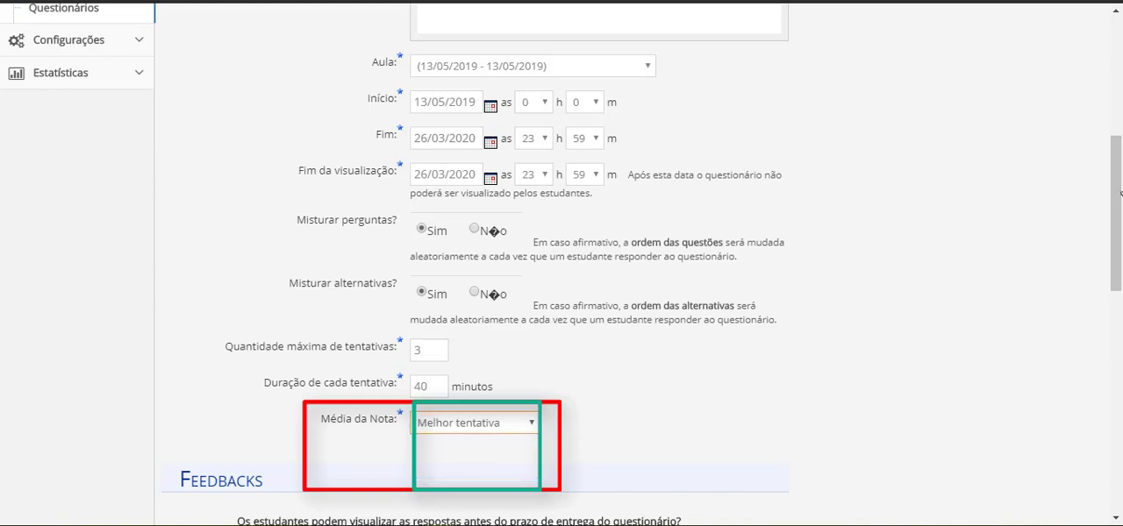
Make answers, per-question feedback and general feedback viewable "Depois que finalizar o questionário", and grades "Após responder o questionário"
{"action": "scroll", "coordinate": [1120, 194], "scroll_direction": "down", "scroll_amount": 3}
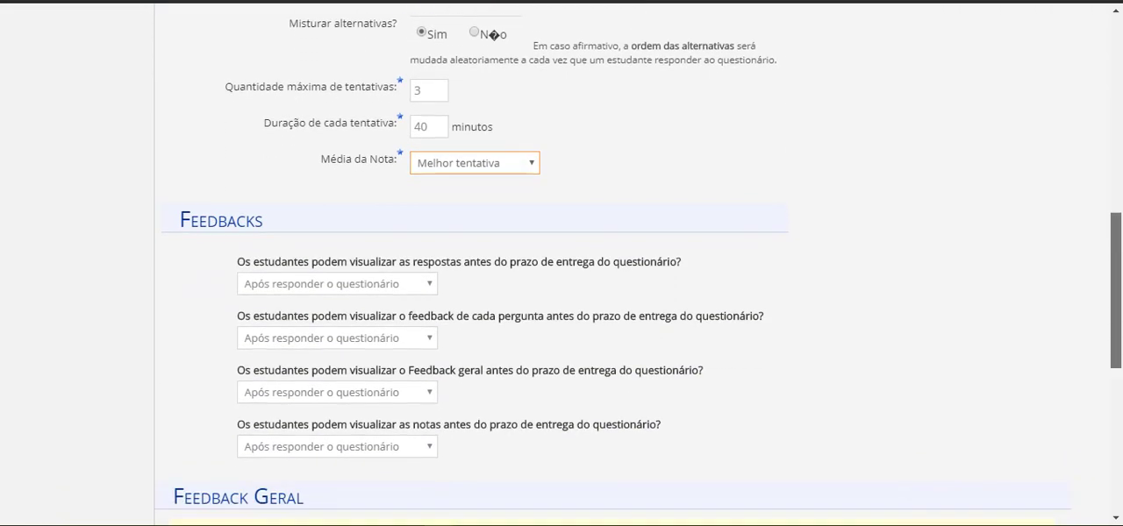
{"action": "scroll", "coordinate": [614, 263], "scroll_direction": "down", "scroll_amount": 2}
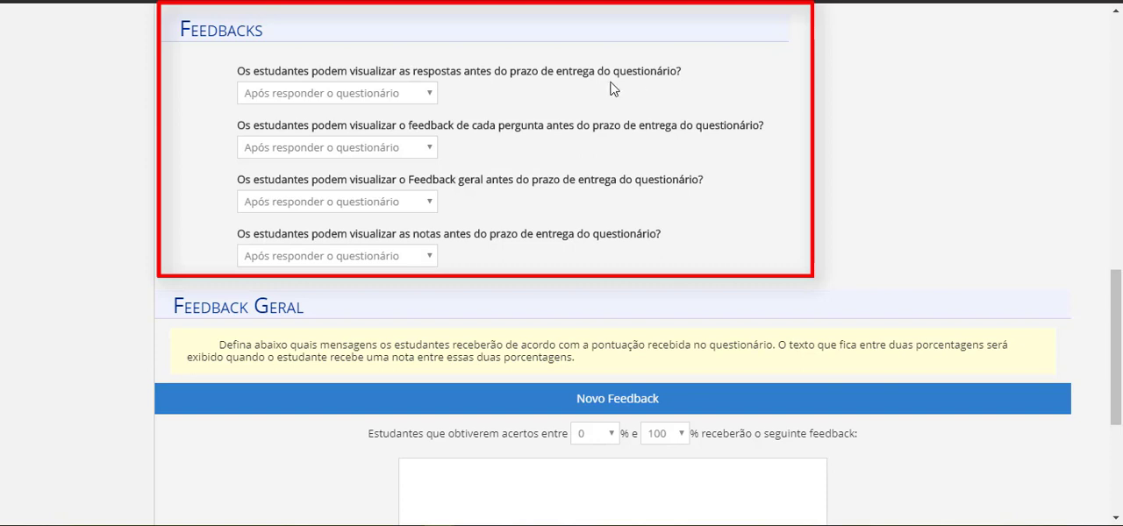
{"action": "left_click", "coordinate": [430, 95]}
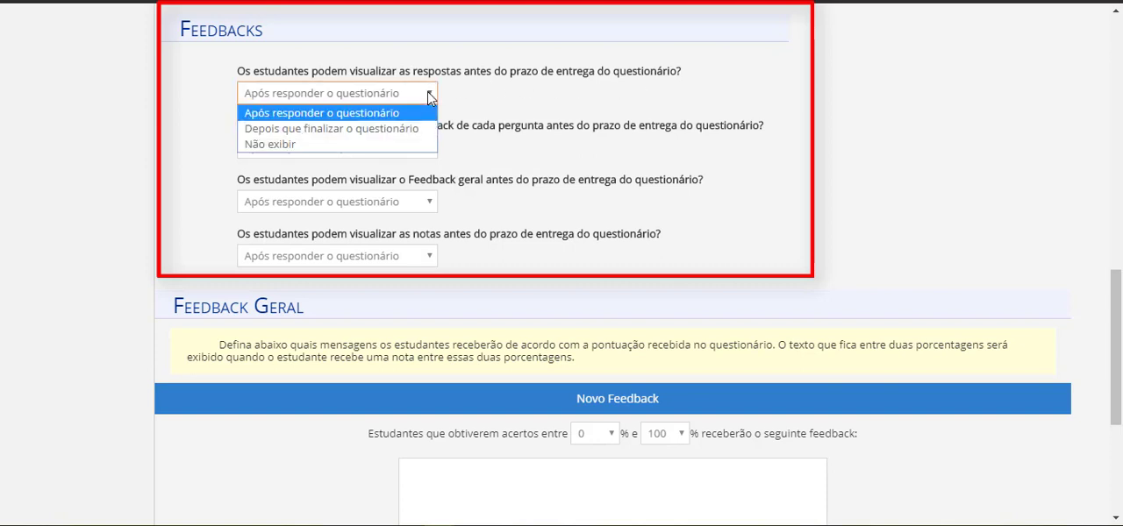
{"action": "left_click", "coordinate": [418, 130]}
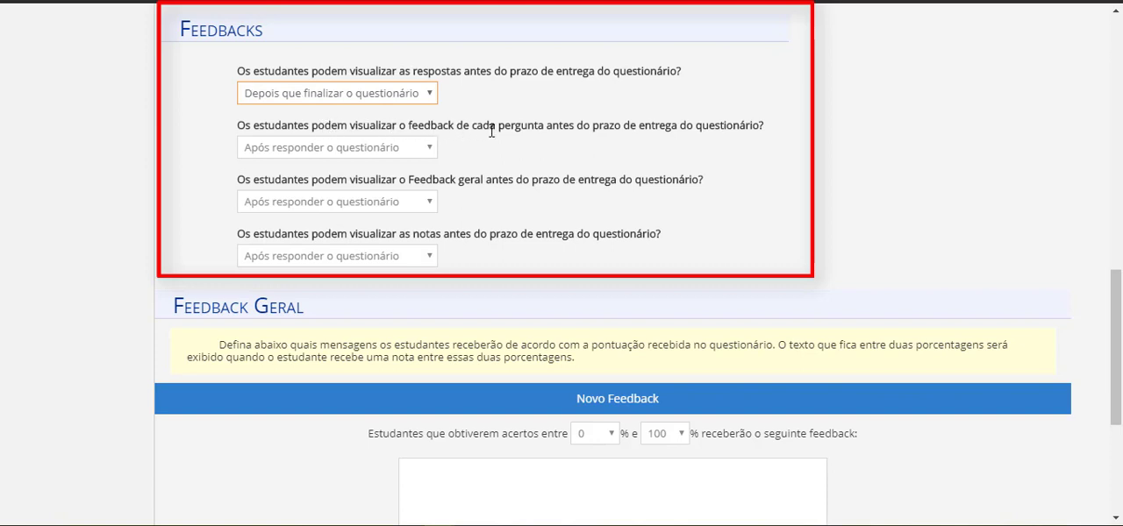
{"action": "left_click", "coordinate": [430, 148]}
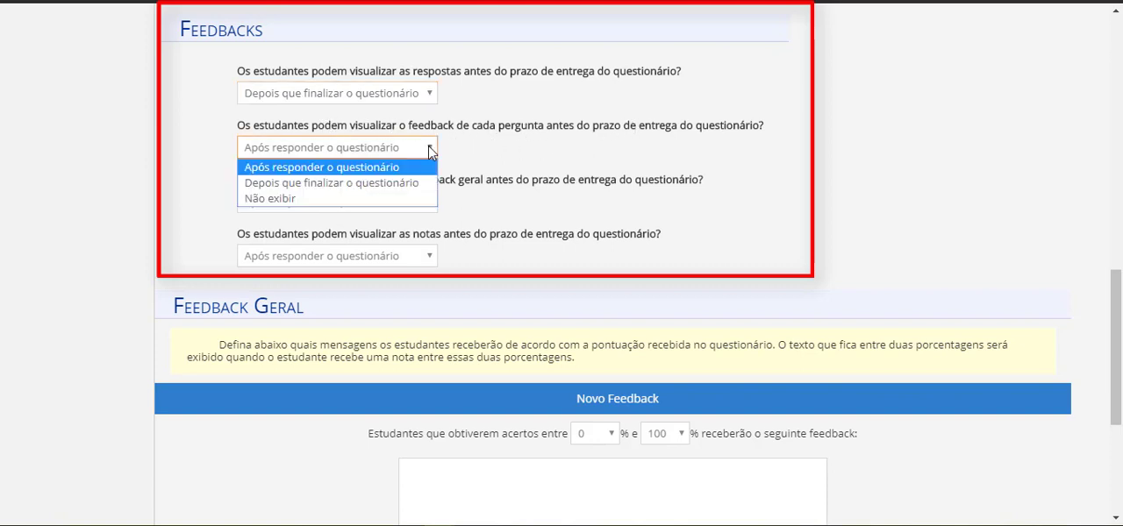
{"action": "left_click", "coordinate": [400, 186]}
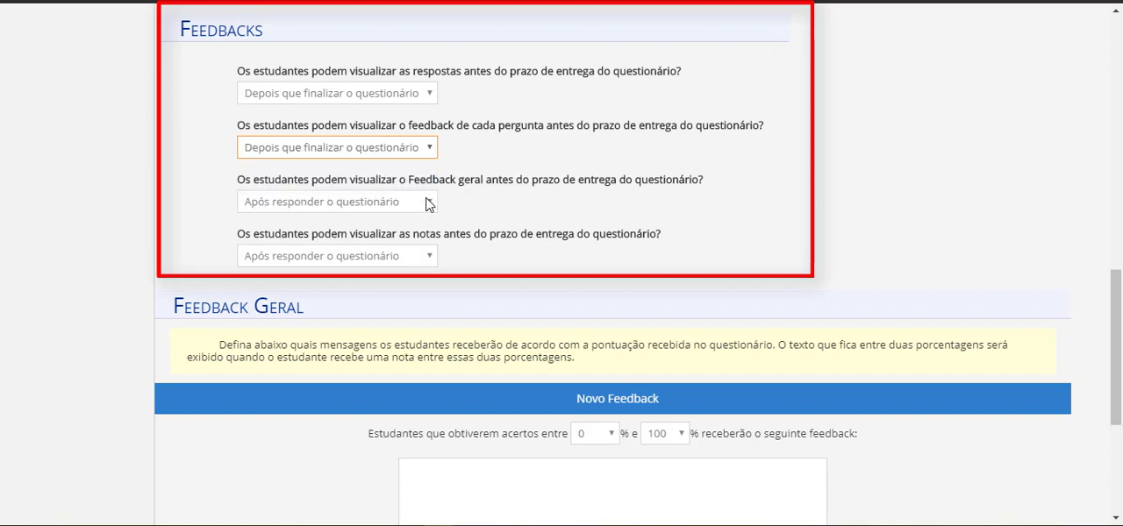
{"action": "left_click", "coordinate": [429, 203]}
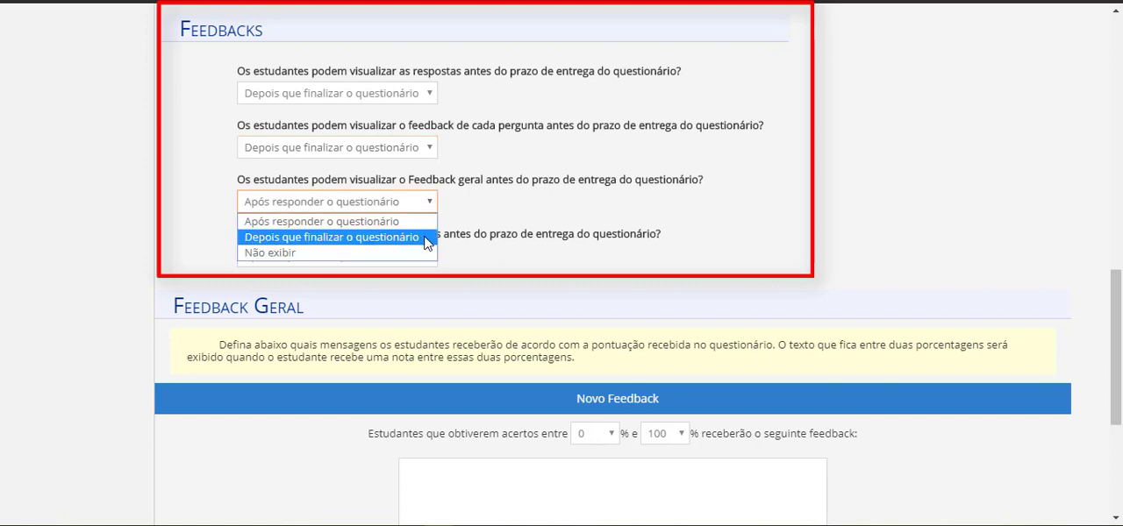
{"action": "left_click", "coordinate": [427, 238]}
{"action": "left_click", "coordinate": [430, 257]}
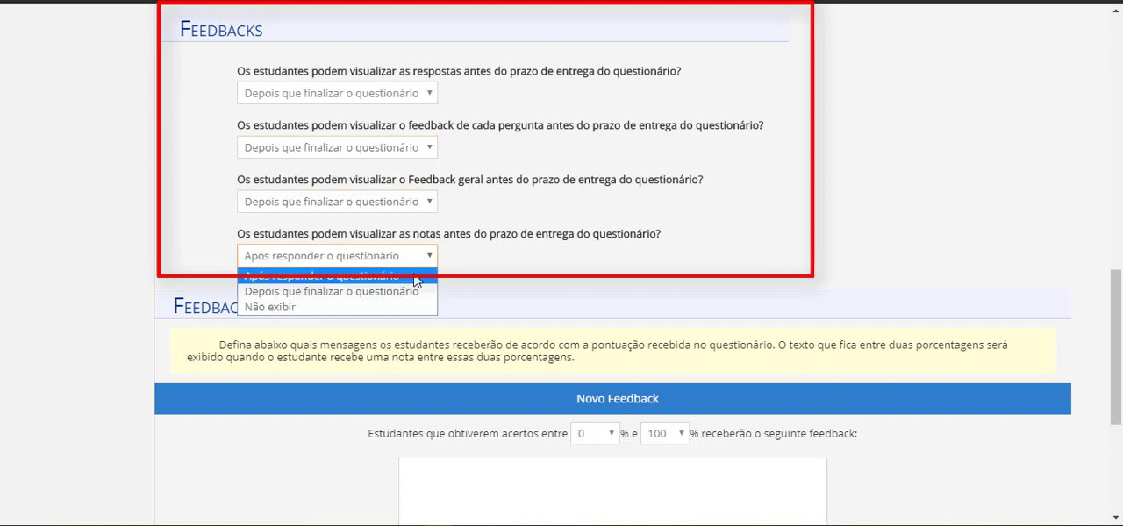
{"action": "left_click", "coordinate": [411, 277]}
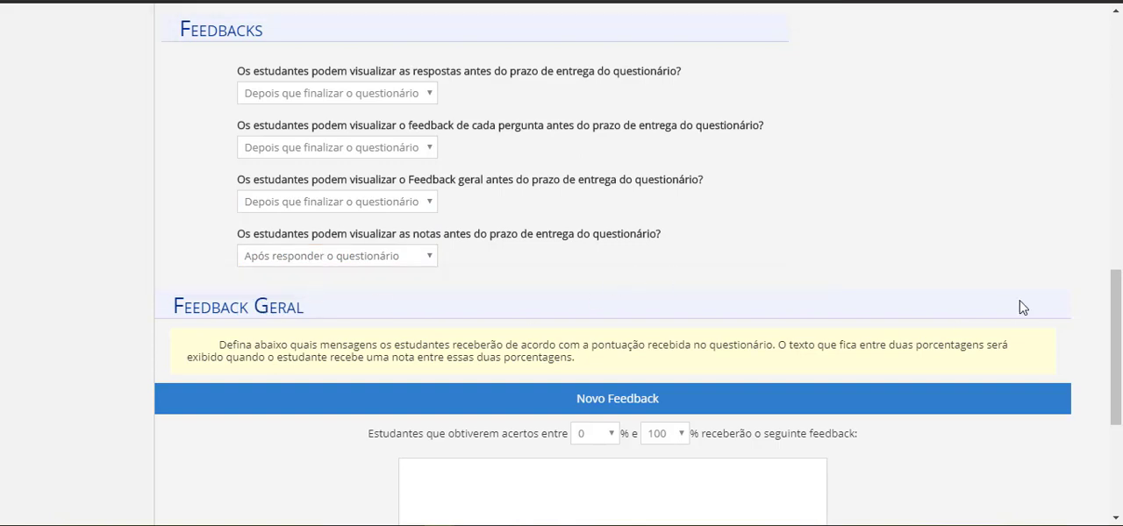
Add the general feedback "Você deve estuda mais" for students scoring between 2% and 5%
{"action": "left_click_drag", "start_coordinate": [1120, 314], "coordinate": [1114, 383]}
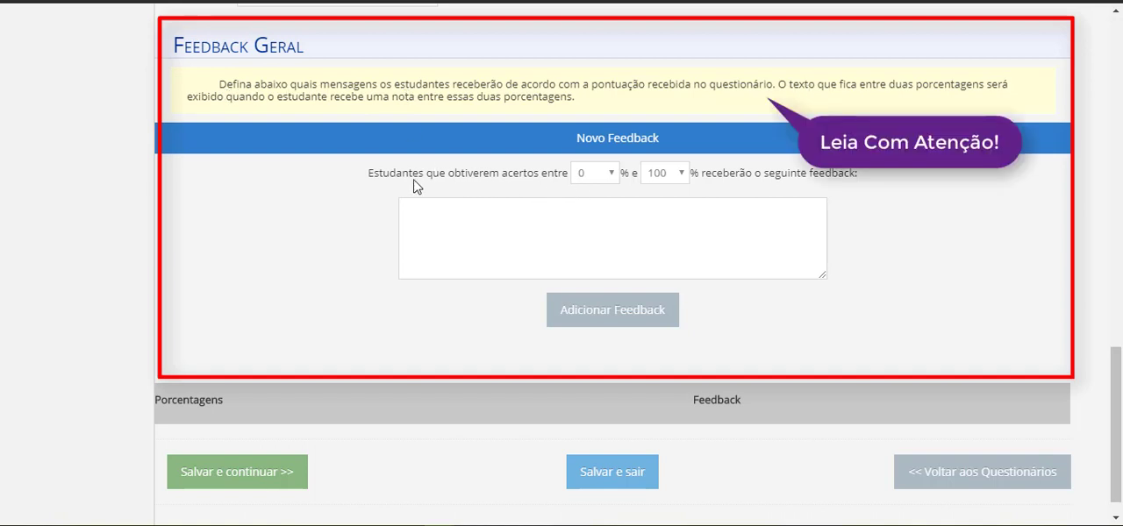
{"action": "left_click", "coordinate": [610, 176]}
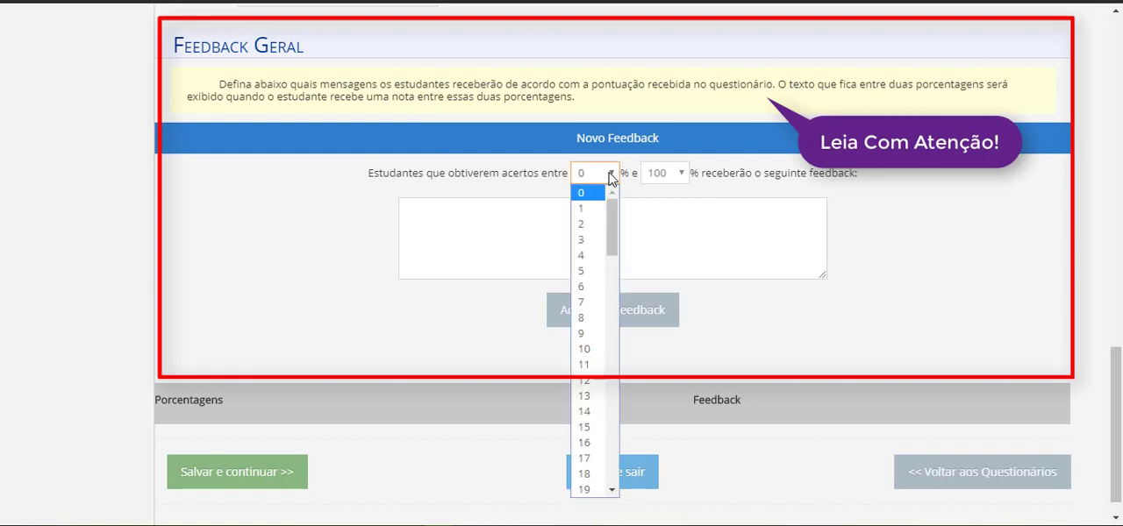
{"action": "left_click", "coordinate": [596, 226]}
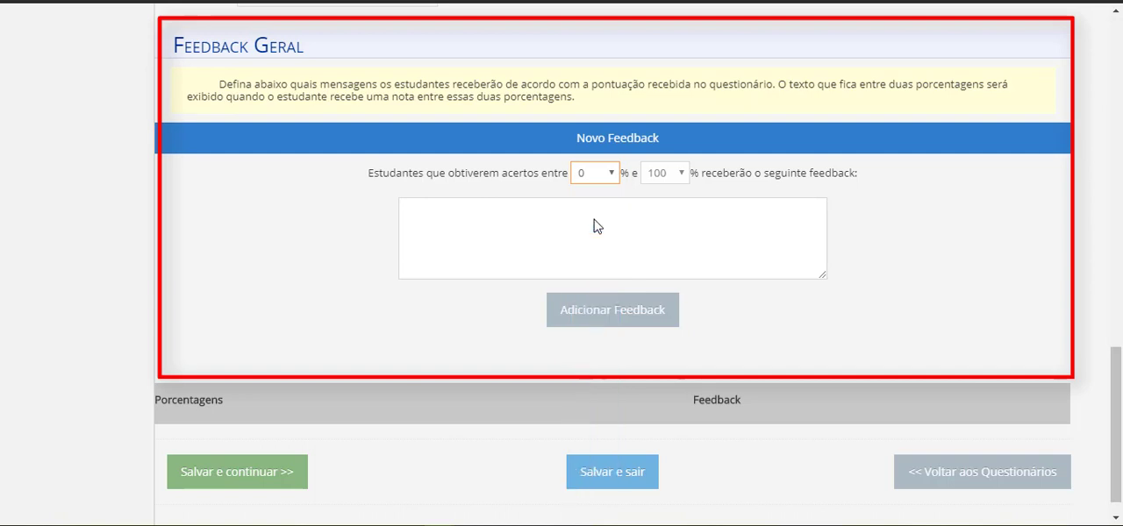
{"action": "left_click", "coordinate": [682, 174]}
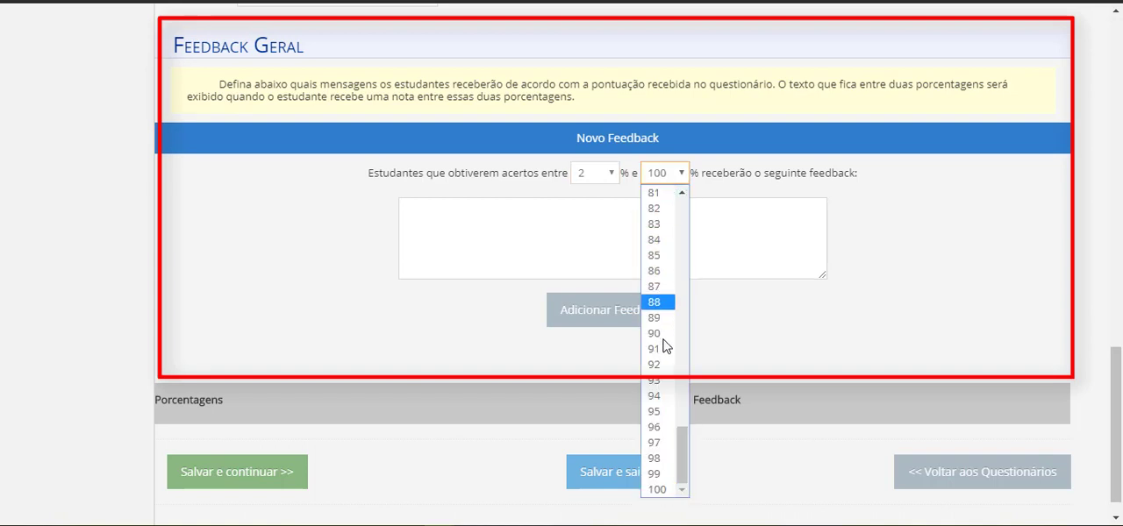
{"action": "left_click_drag", "start_coordinate": [682, 459], "coordinate": [669, 236]}
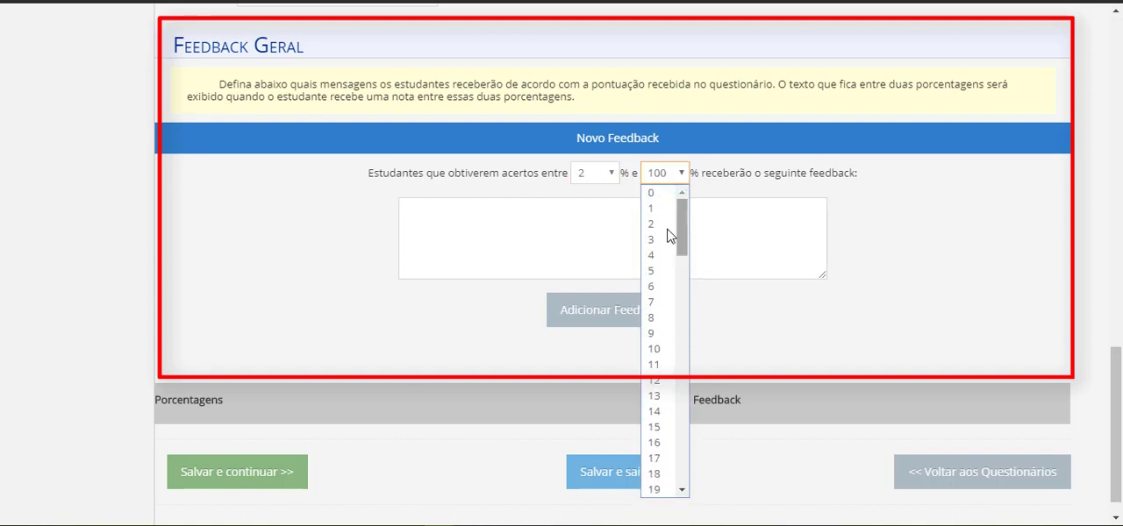
{"action": "left_click", "coordinate": [656, 273]}
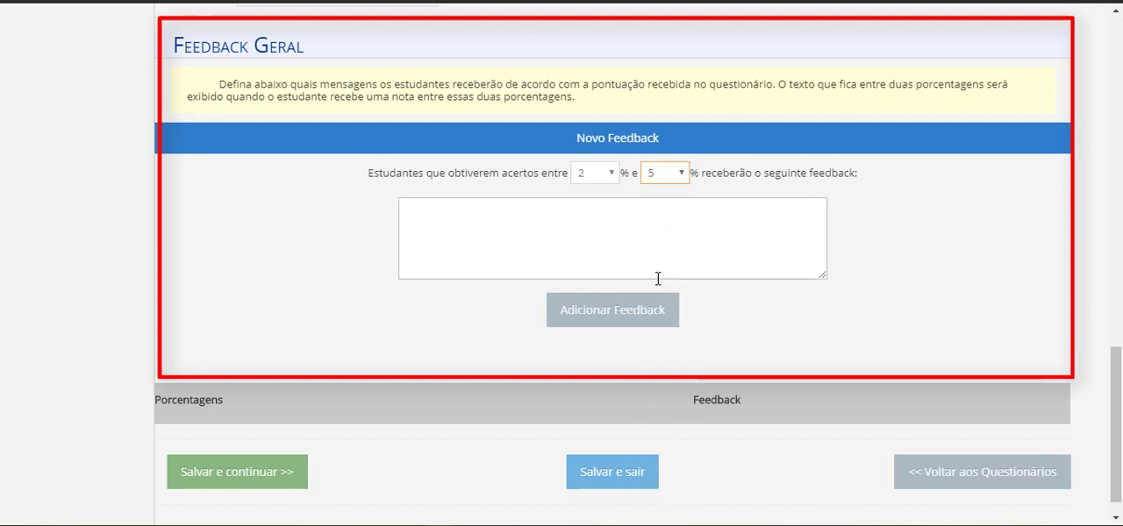
{"action": "left_click", "coordinate": [721, 227]}
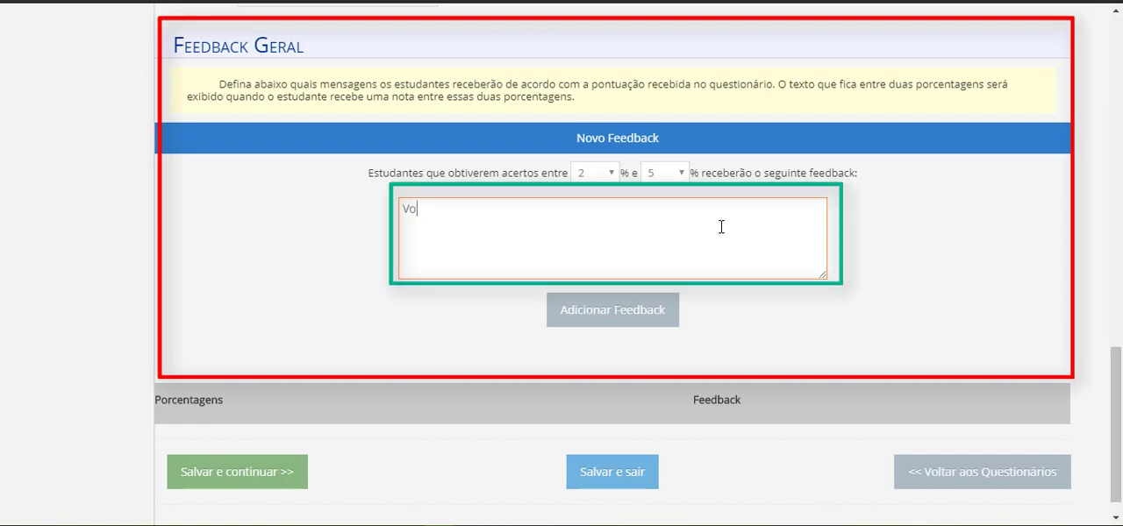
{"action": "type", "text": "Você deve estuda mais"}
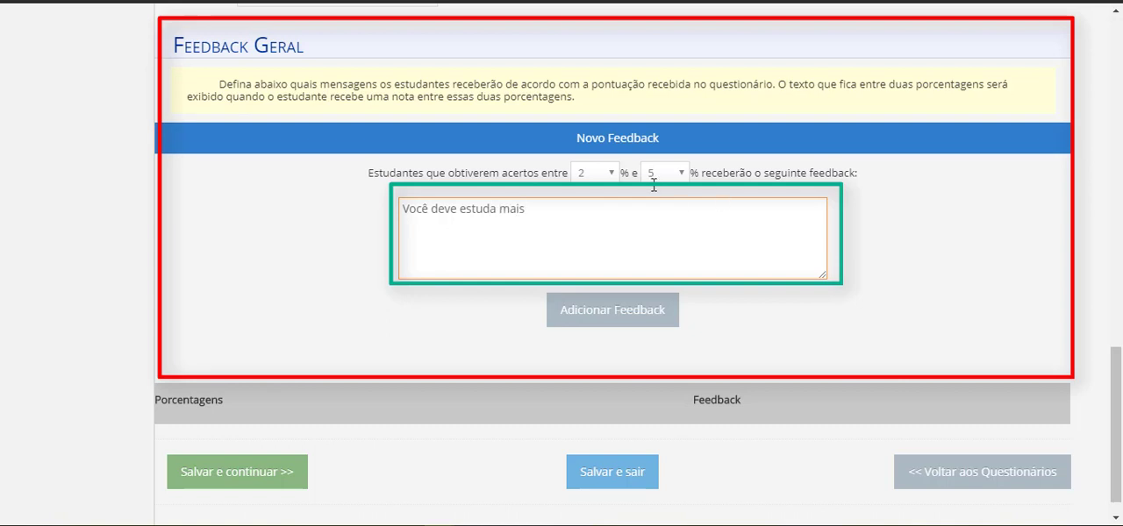
{"action": "left_click", "coordinate": [601, 326]}
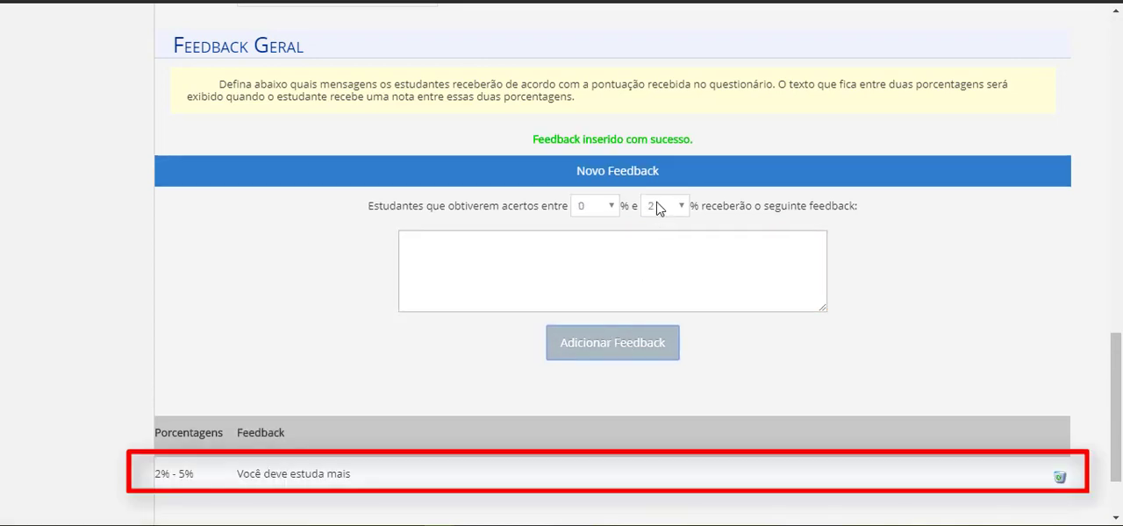
Set the score range of the new general feedback to between 6% and 50%
{"action": "left_click", "coordinate": [613, 207]}
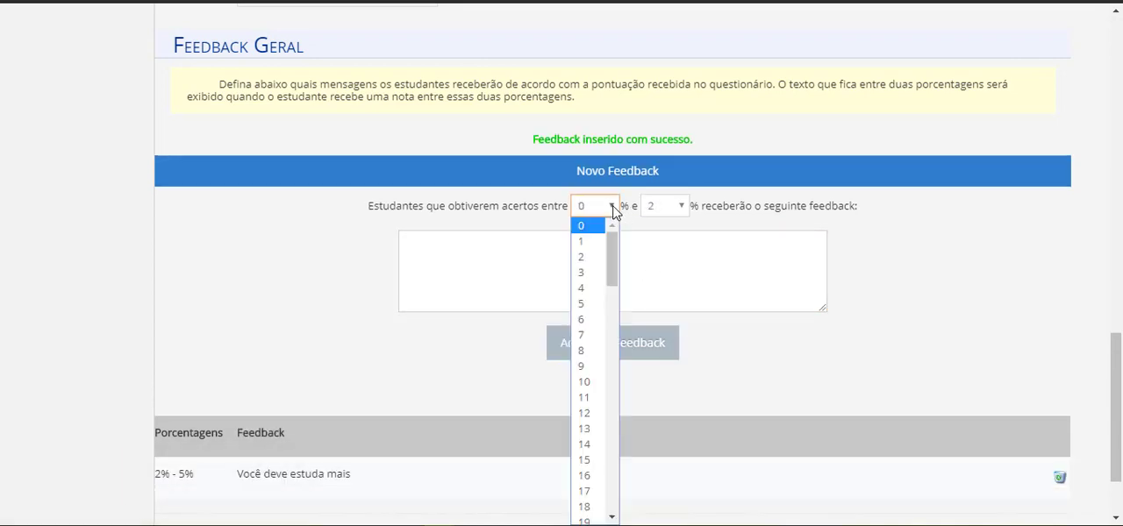
{"action": "left_click", "coordinate": [592, 320]}
{"action": "left_click", "coordinate": [683, 208]}
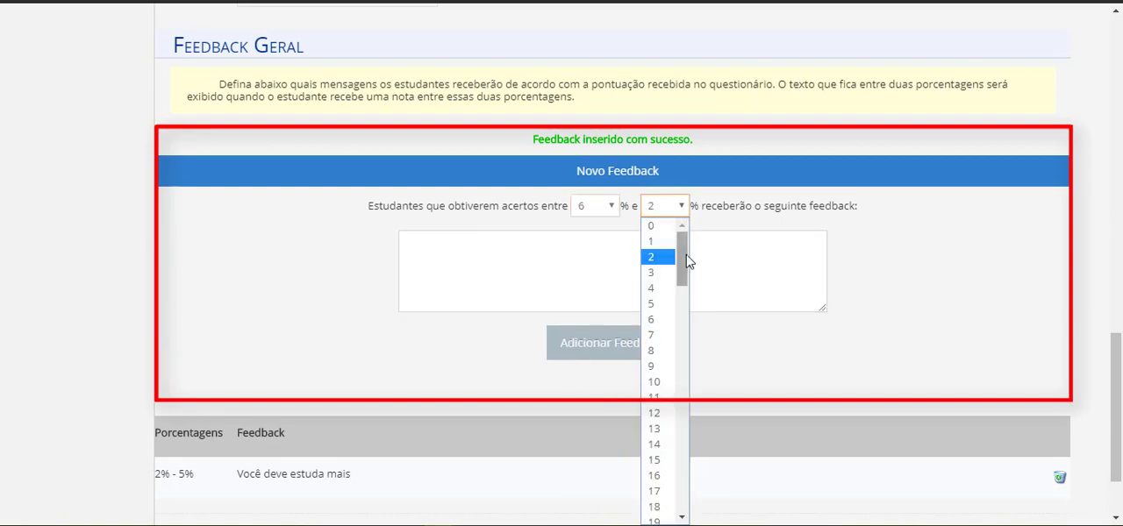
{"action": "left_click_drag", "start_coordinate": [687, 261], "coordinate": [678, 381]}
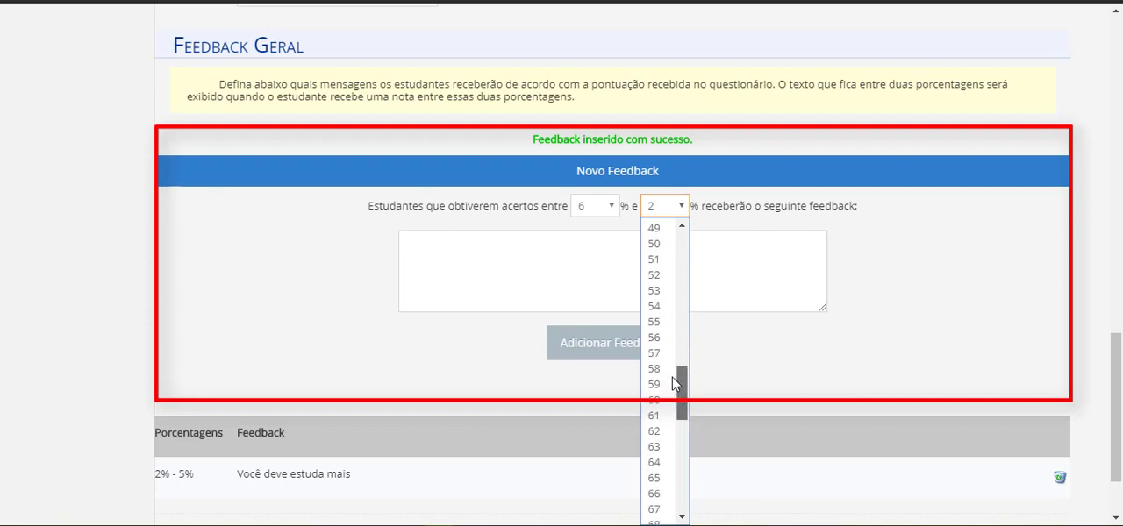
{"action": "left_click", "coordinate": [654, 253]}
Write the message "Você atingiu um acerto razoavel" for this score range and add it to the general feedback list
{"action": "left_click", "coordinate": [654, 285]}
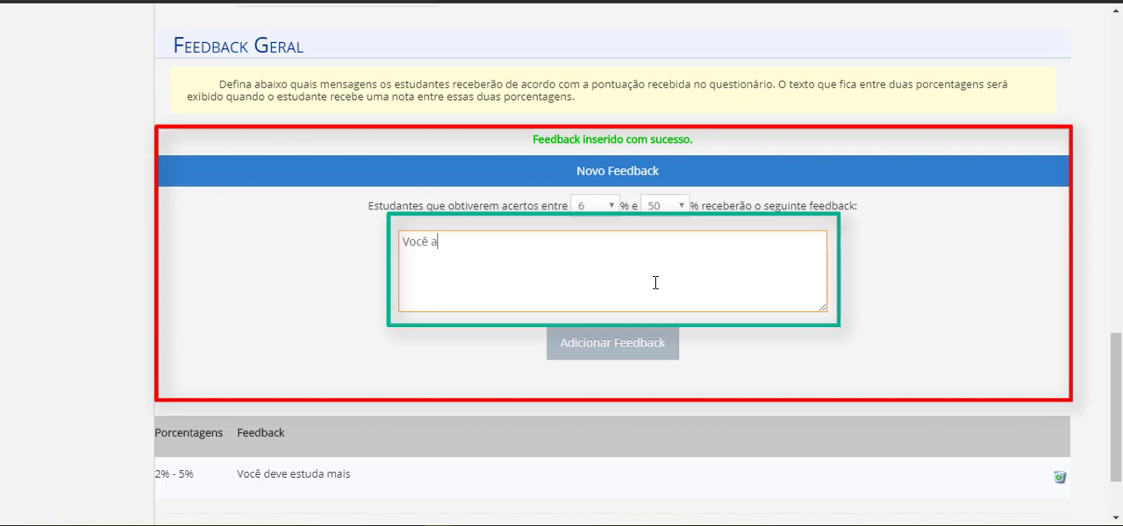
{"action": "type", "text": "Você atingiu uma acerto"}
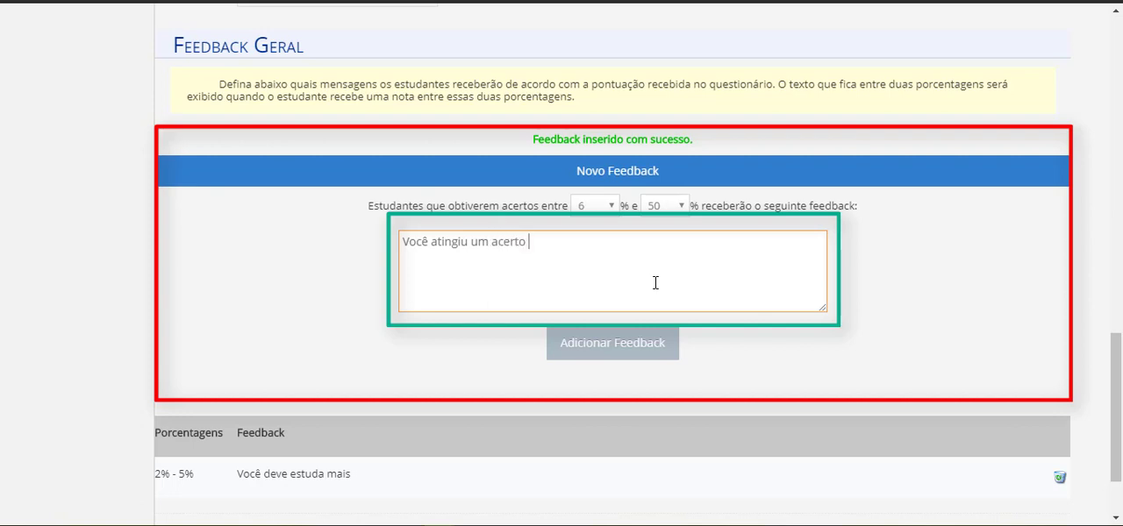
{"action": "type", "text": " razoavel"}
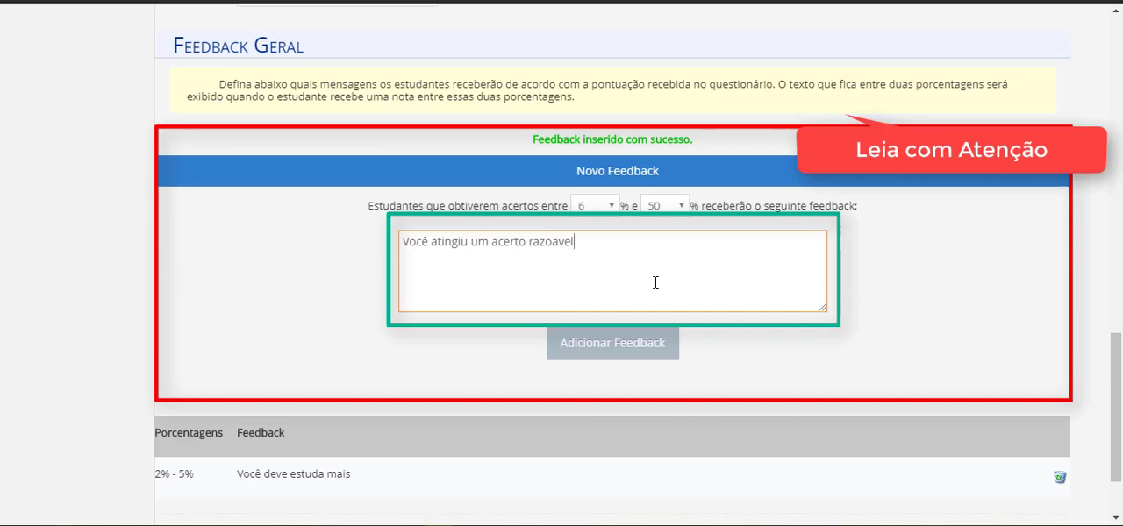
{"action": "left_click", "coordinate": [614, 344]}
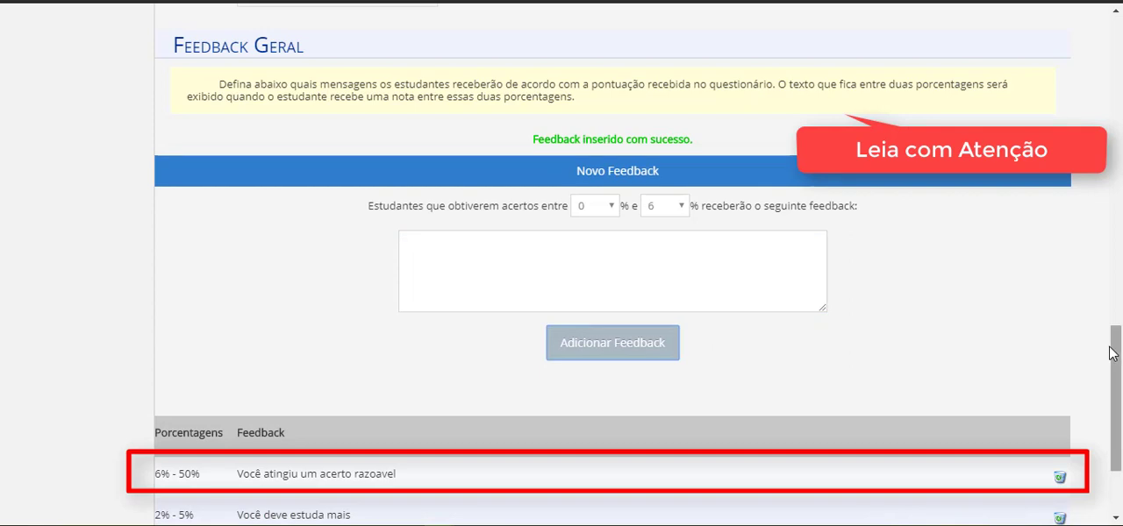
Set the score range of another general feedback to between 51% and 100%
{"action": "left_click_drag", "start_coordinate": [1113, 353], "coordinate": [1112, 383]}
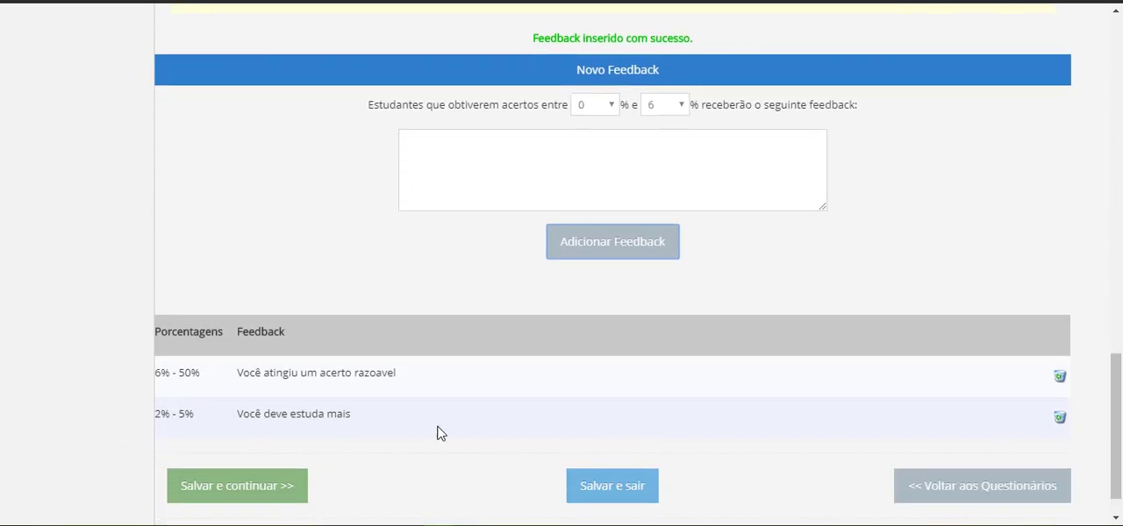
{"action": "left_click", "coordinate": [613, 105]}
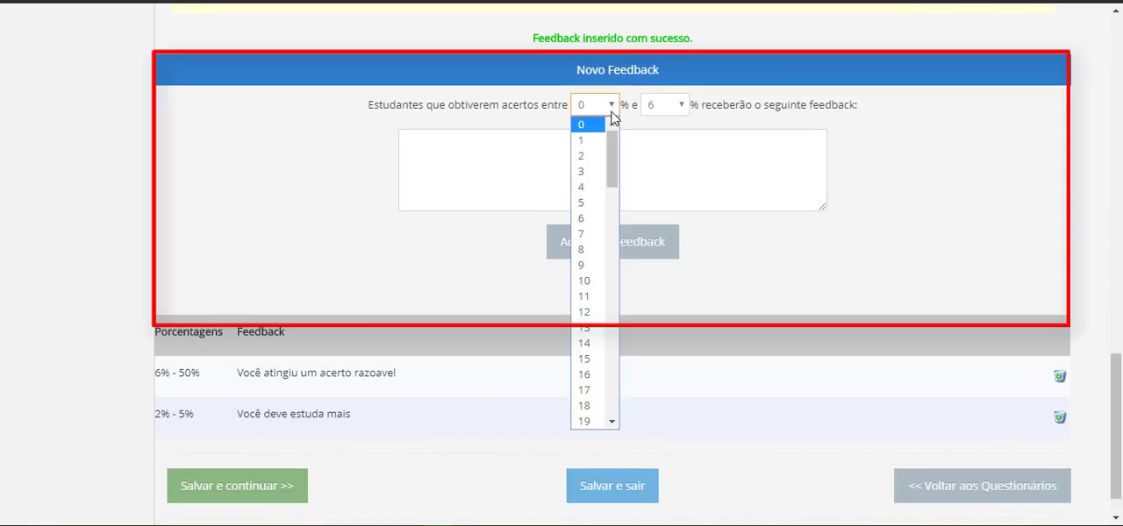
{"action": "scroll", "coordinate": [597, 293], "scroll_direction": "down", "scroll_amount": 5}
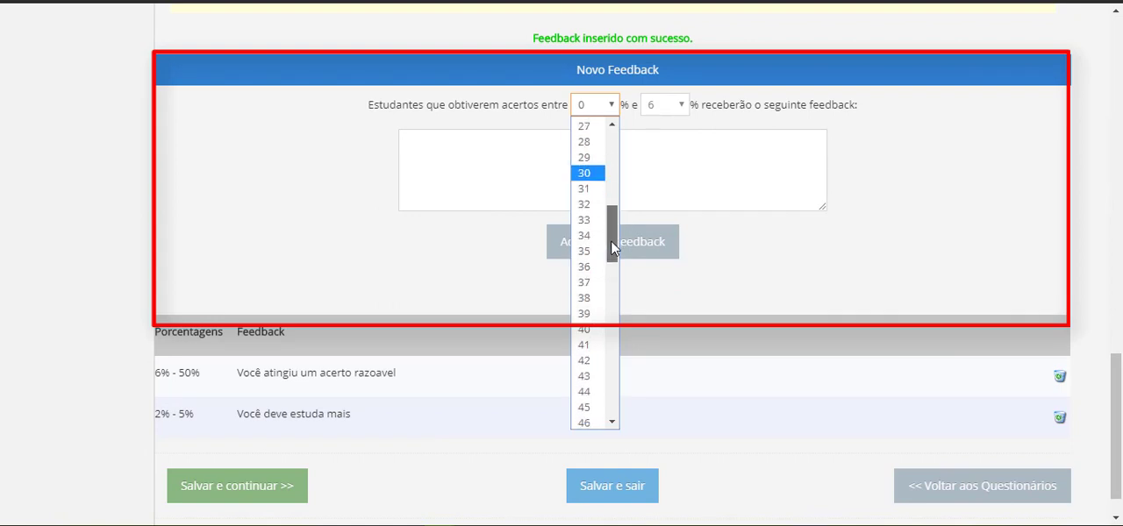
{"action": "left_click_drag", "start_coordinate": [612, 249], "coordinate": [611, 302]}
{"action": "left_click", "coordinate": [585, 178]}
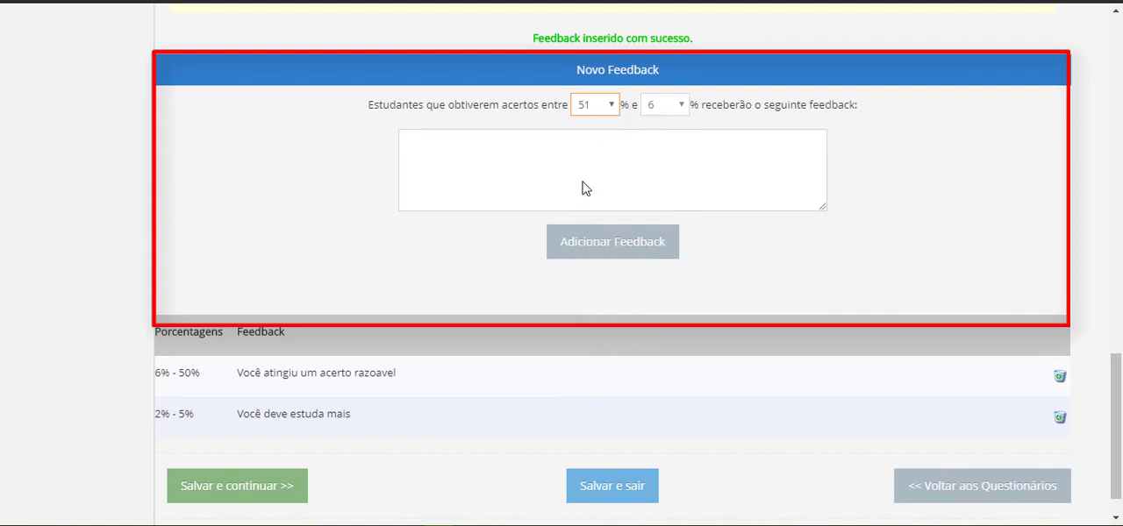
{"action": "left_click", "coordinate": [679, 105]}
{"action": "left_click_drag", "start_coordinate": [688, 160], "coordinate": [672, 399]}
{"action": "left_click", "coordinate": [669, 427]}
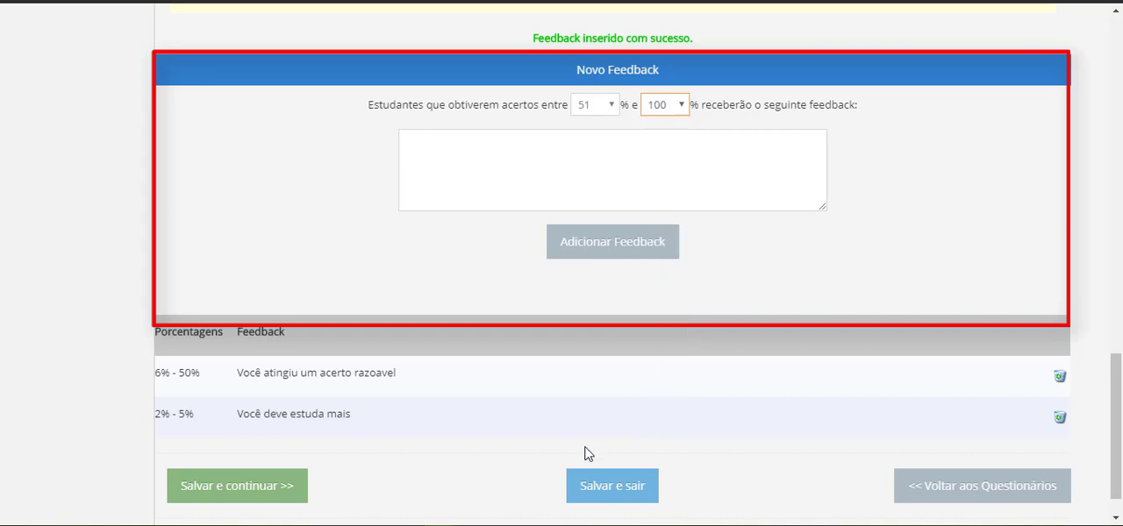
Write the message "Parabéns você ficou acima da média" for the 51% to 100% range and add the feedback
{"action": "left_click", "coordinate": [594, 147]}
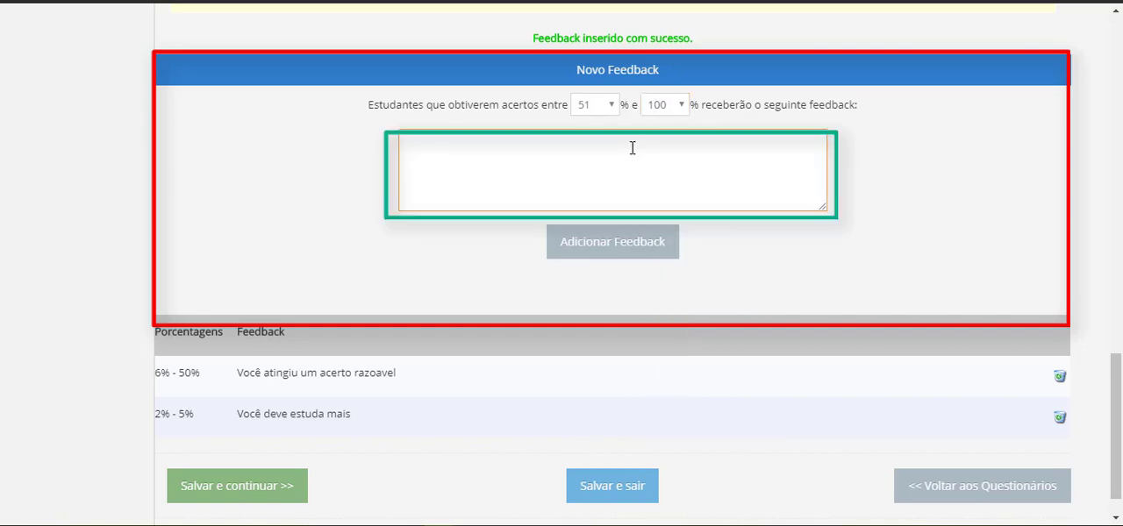
{"action": "type", "text": "Parabéns você fic"}
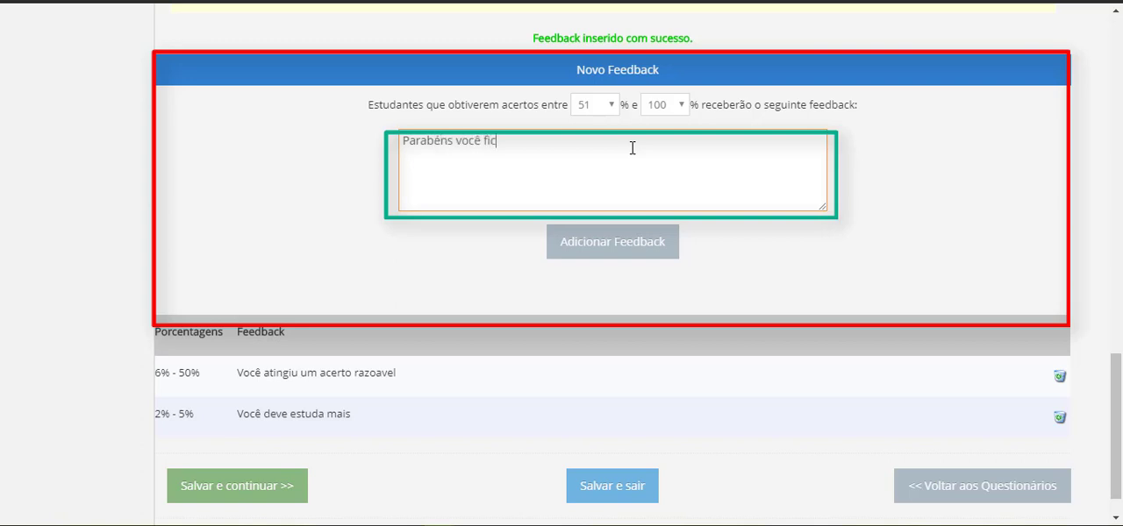
{"action": "type", "text": "ou acima da me"}
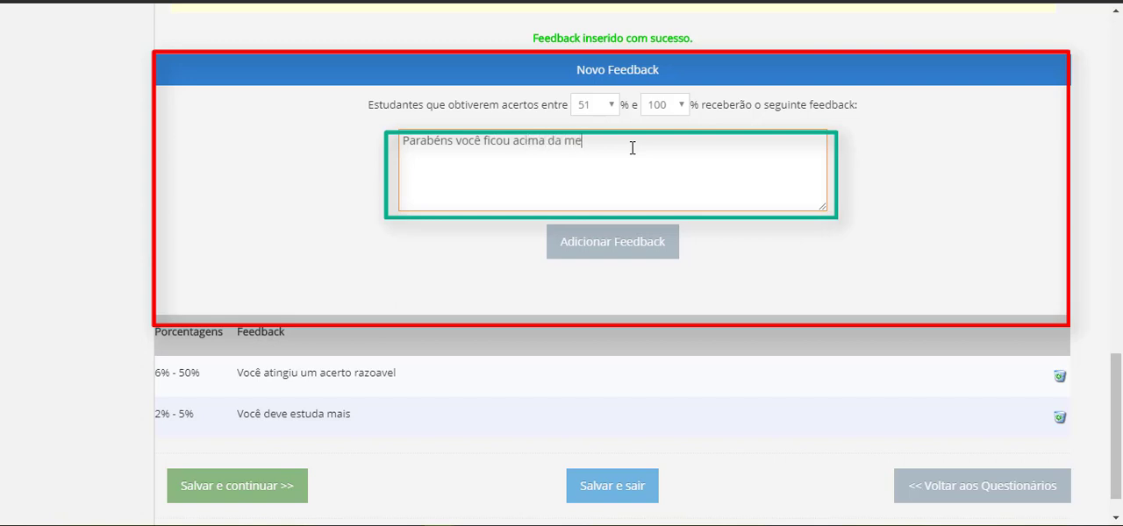
{"action": "key", "text": "BackSpace"}
{"action": "type", "text": "édia"}
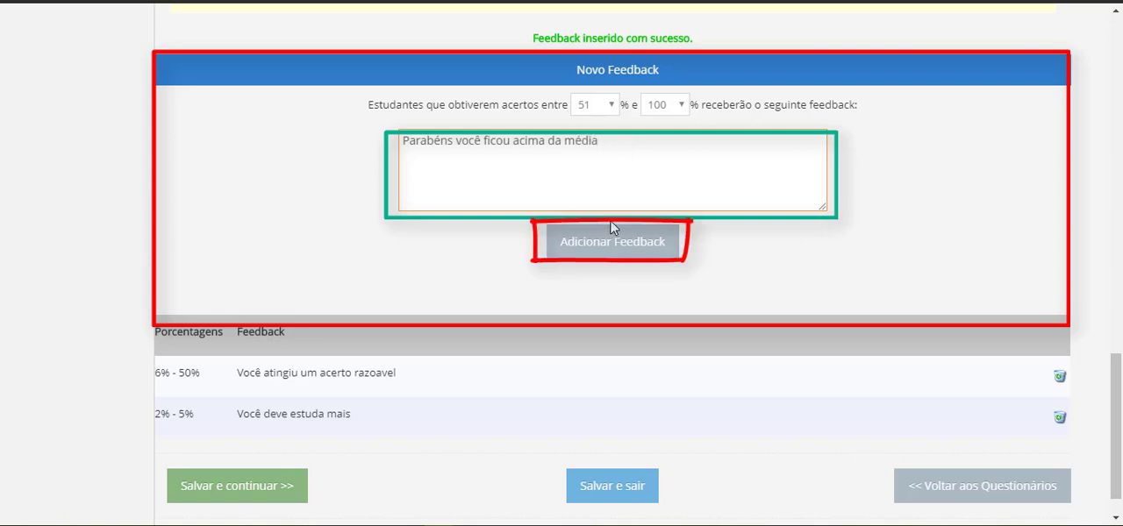
{"action": "left_click", "coordinate": [625, 239]}
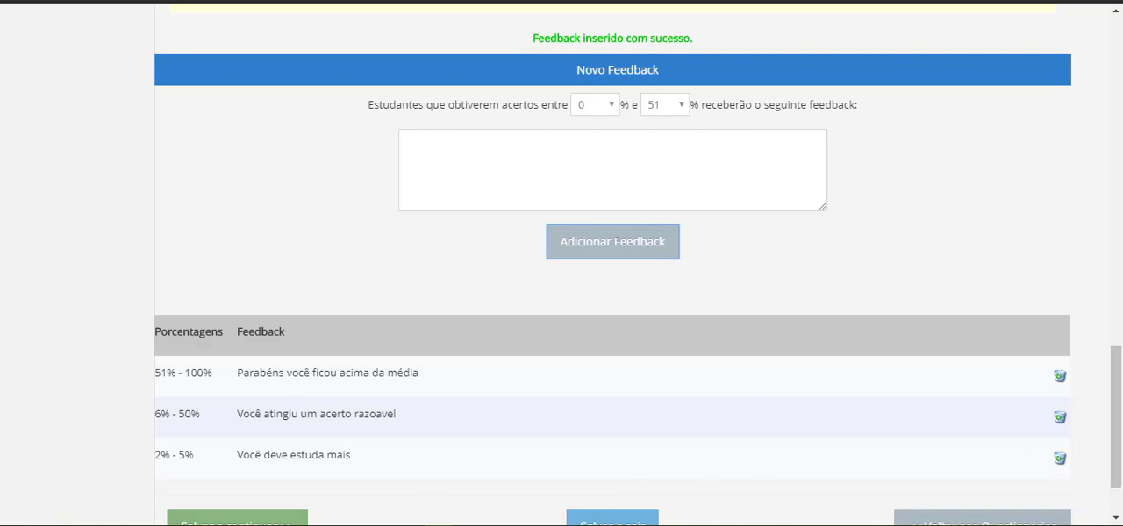
Save the questionnaire's general data, continue to its questions and start a new question
{"action": "scroll", "coordinate": [1116, 424], "scroll_direction": "down", "scroll_amount": 2}
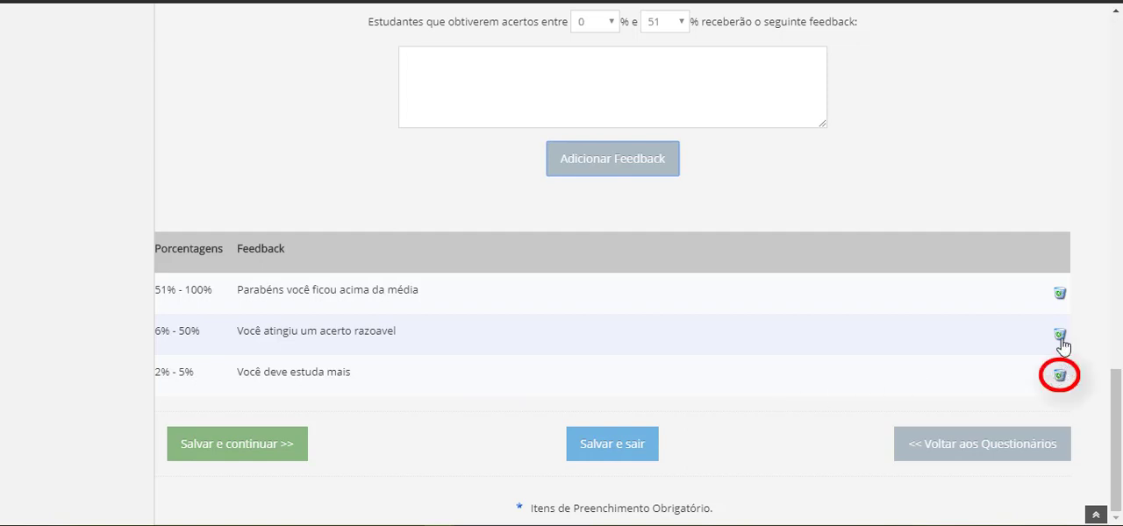
{"action": "left_click", "coordinate": [238, 453]}
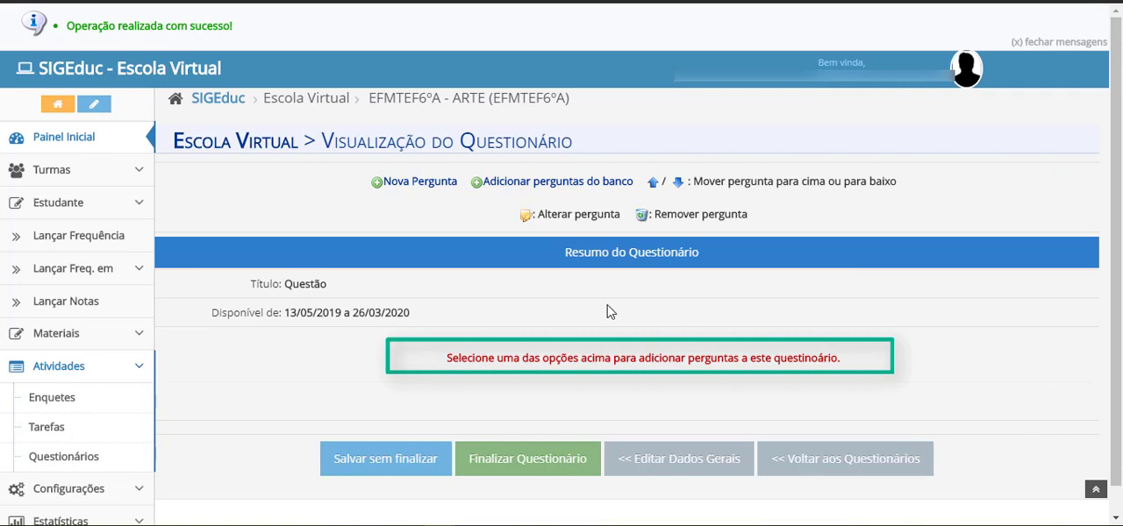
{"action": "left_click", "coordinate": [419, 181]}
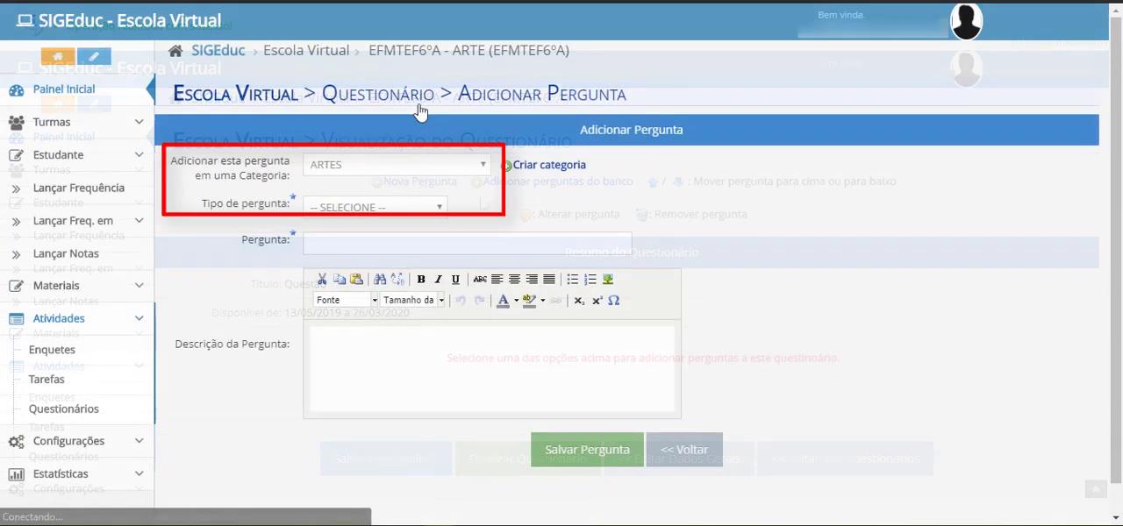
Keep the question in the category ARTES and set its type to "ÚNICA ESCOLHA"
{"action": "left_click", "coordinate": [428, 164]}
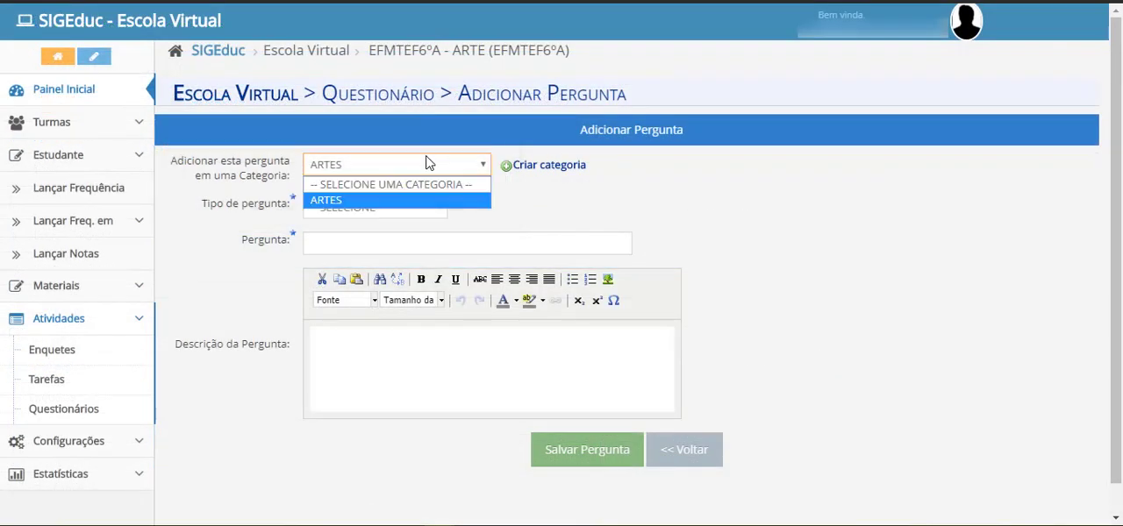
{"action": "left_click", "coordinate": [430, 162]}
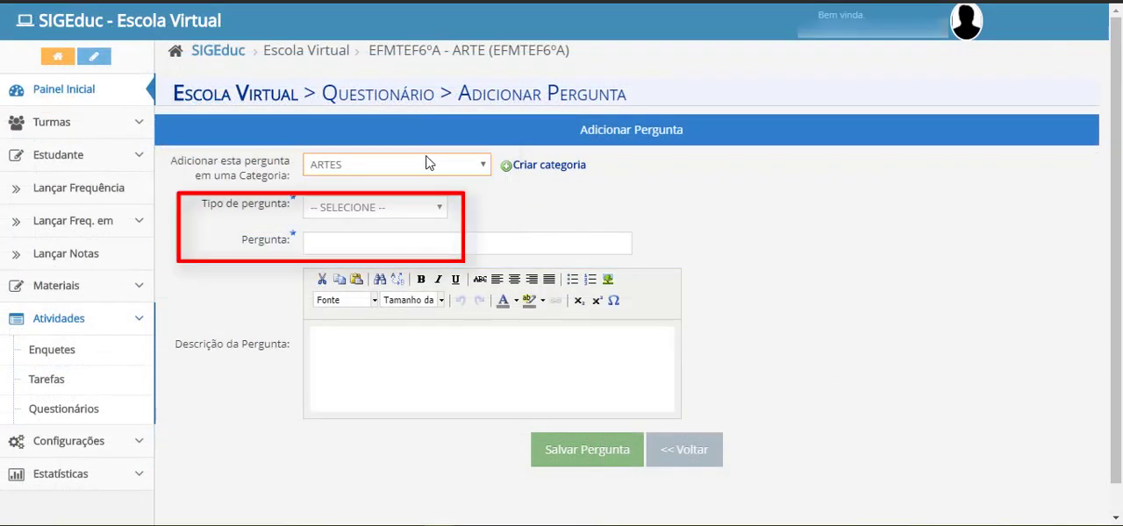
{"action": "left_click", "coordinate": [419, 211]}
{"action": "left_click", "coordinate": [411, 242]}
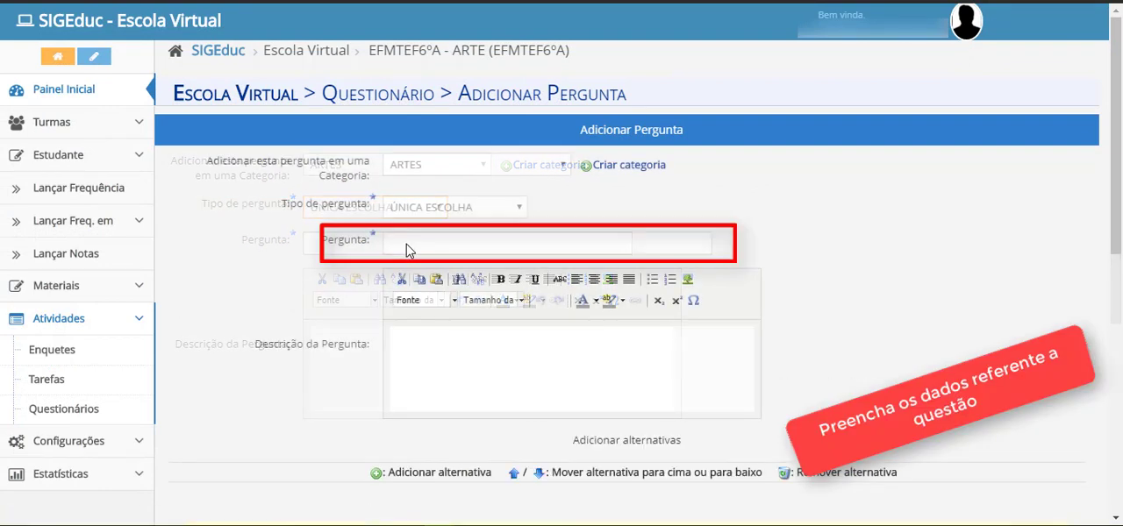
Enter the question "Conceitue Artes." and the description "Descrição da pergunta..."
{"action": "left_click", "coordinate": [398, 239]}
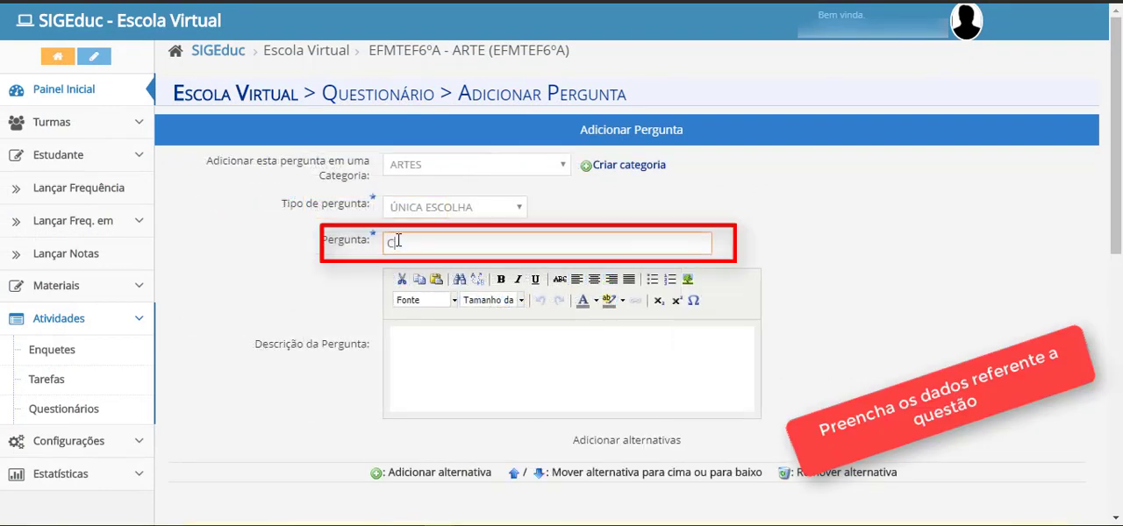
{"action": "type", "text": "Conceitue"}
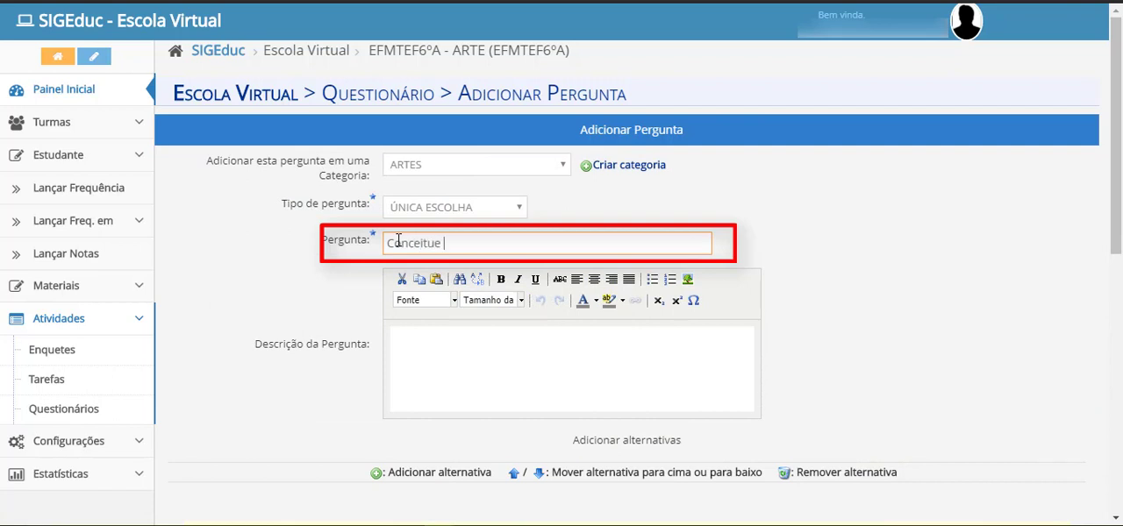
{"action": "type", "text": " Artes."}
{"action": "left_click", "coordinate": [465, 339]}
{"action": "type", "text": "Descrição da pergunta..."}
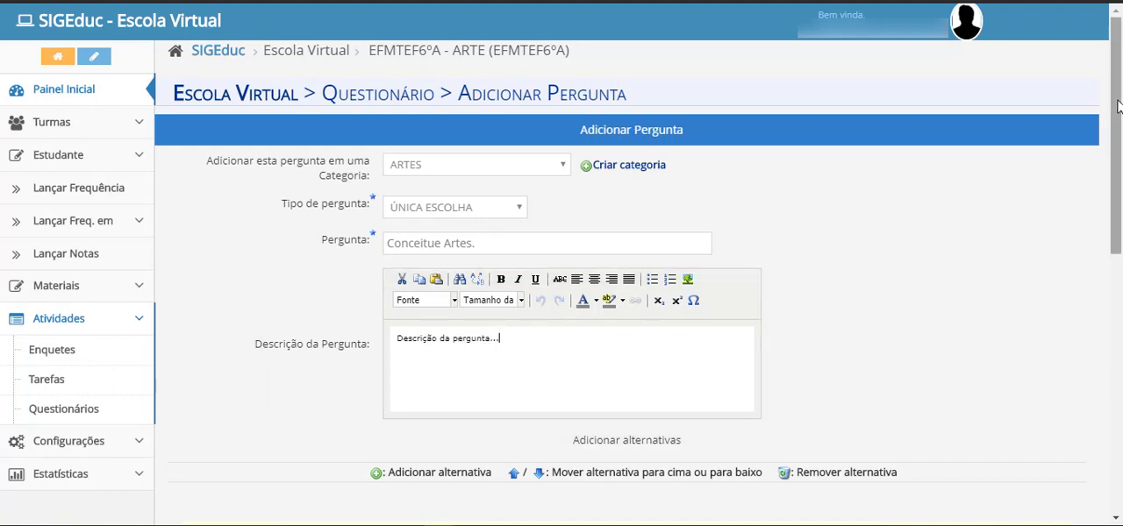
Add the alternative "A arte é uma fruta." and give it the feedback "Você errou!"
{"action": "left_click_drag", "start_coordinate": [1115, 95], "coordinate": [1116, 324]}
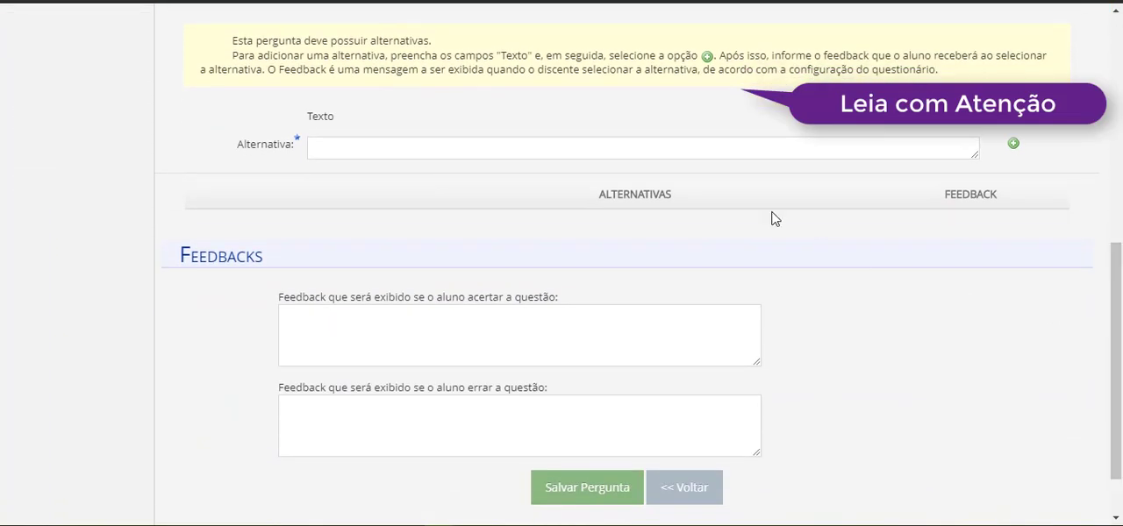
{"action": "left_click", "coordinate": [689, 157]}
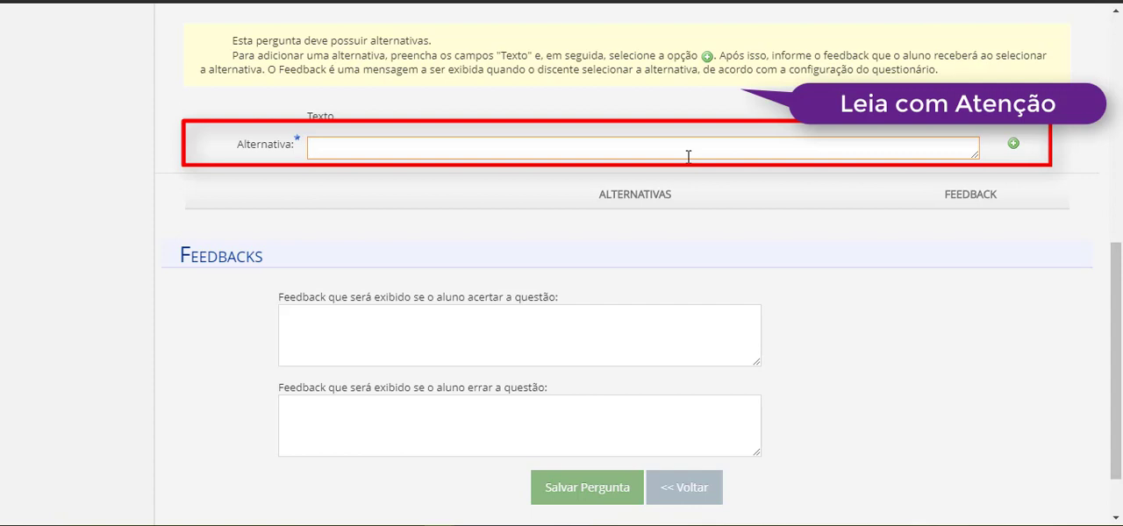
{"action": "type", "text": "A arte é um"}
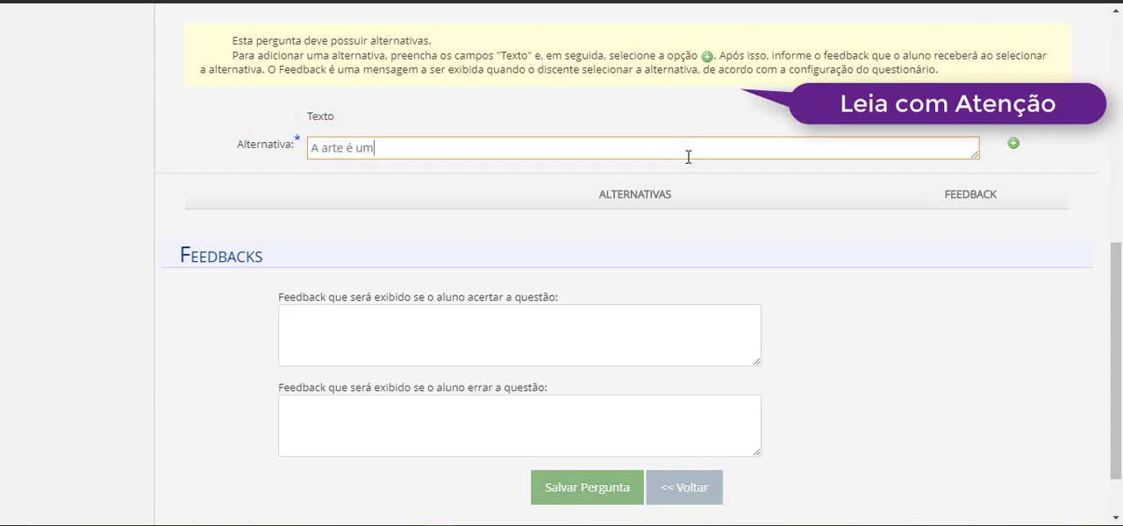
{"action": "type", "text": "a fruta."}
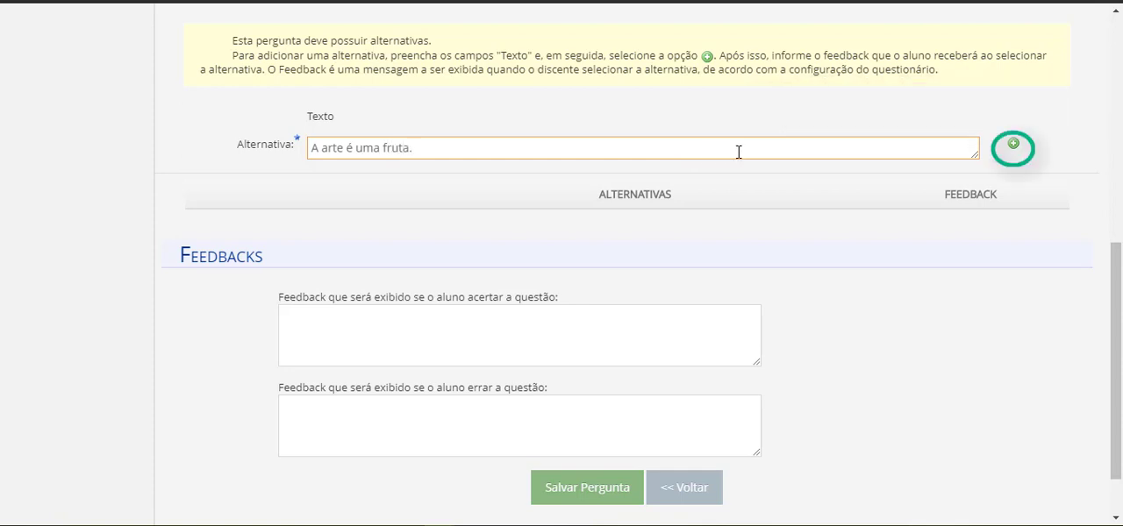
{"action": "left_click", "coordinate": [1013, 148]}
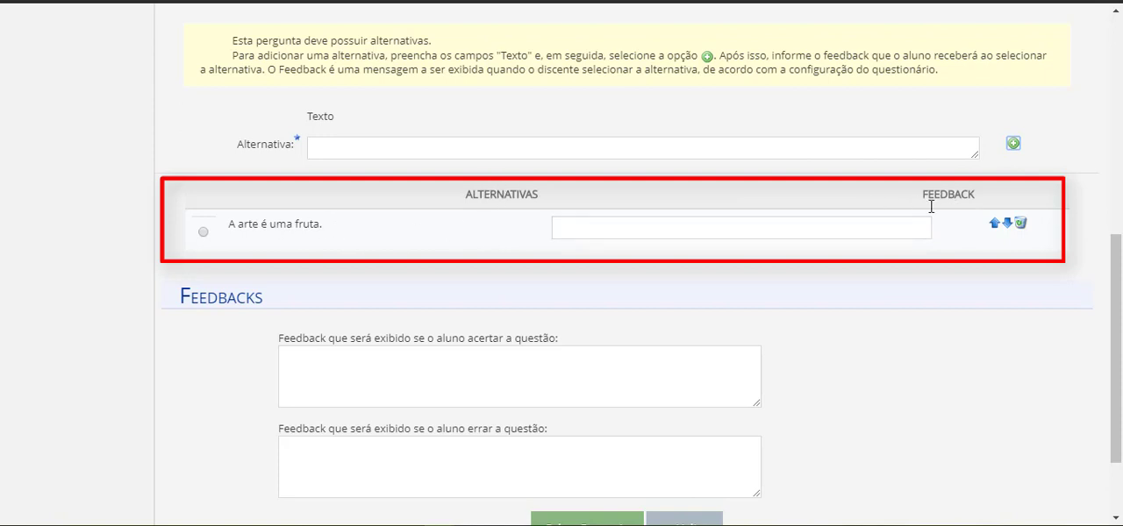
{"action": "left_click", "coordinate": [893, 226]}
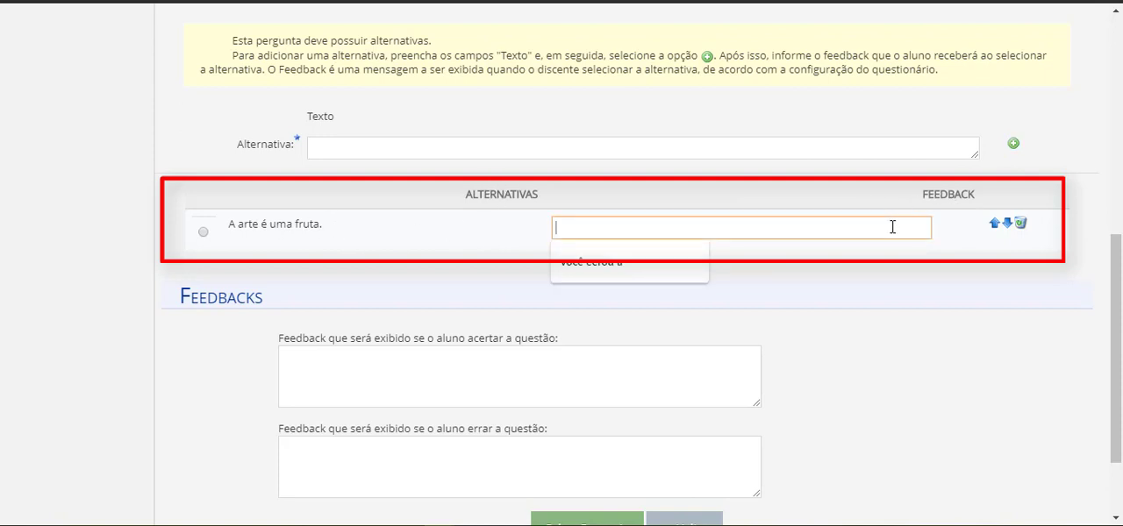
{"action": "type", "text": "Você errou!"}
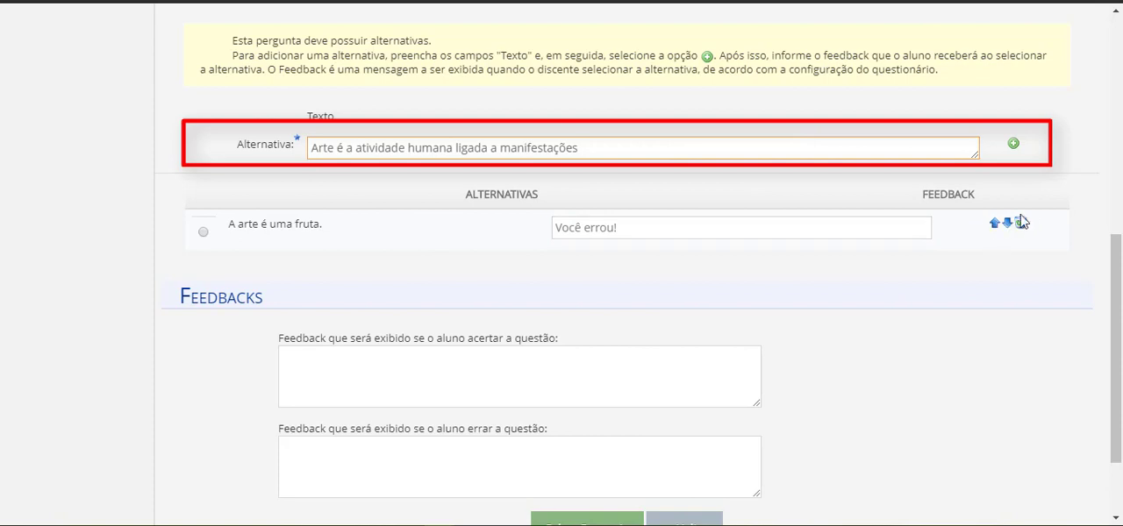
Add the alternative "Arte é a atividade humana ligada a manifestações" and give it the feedback "parabéns!!"
{"action": "left_click", "coordinate": [1013, 149]}
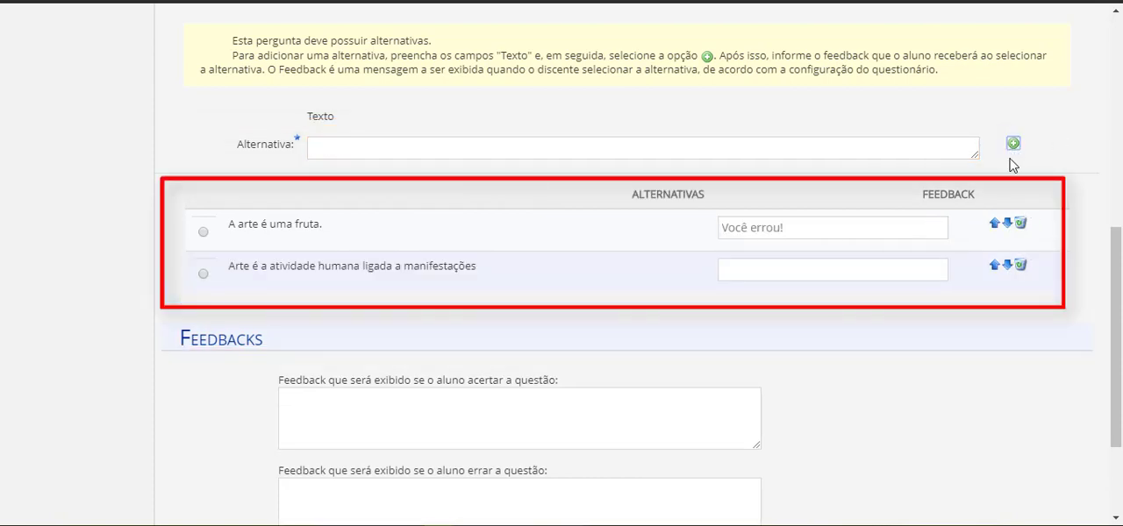
{"action": "left_click", "coordinate": [915, 270]}
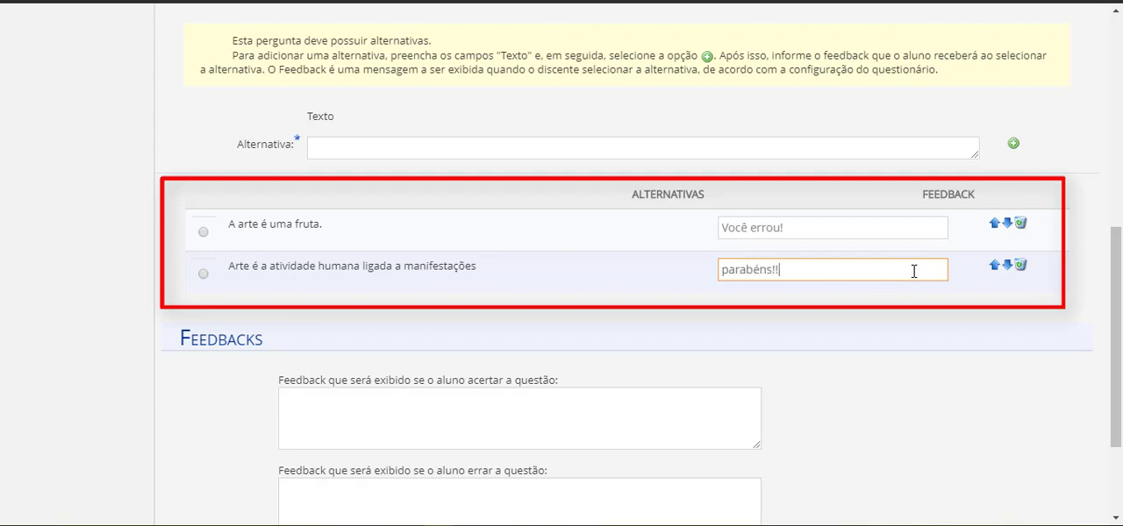
Add the alternative "A Arte é um objeto." and give it the feedback "Você errou!!"
{"action": "left_click", "coordinate": [535, 156]}
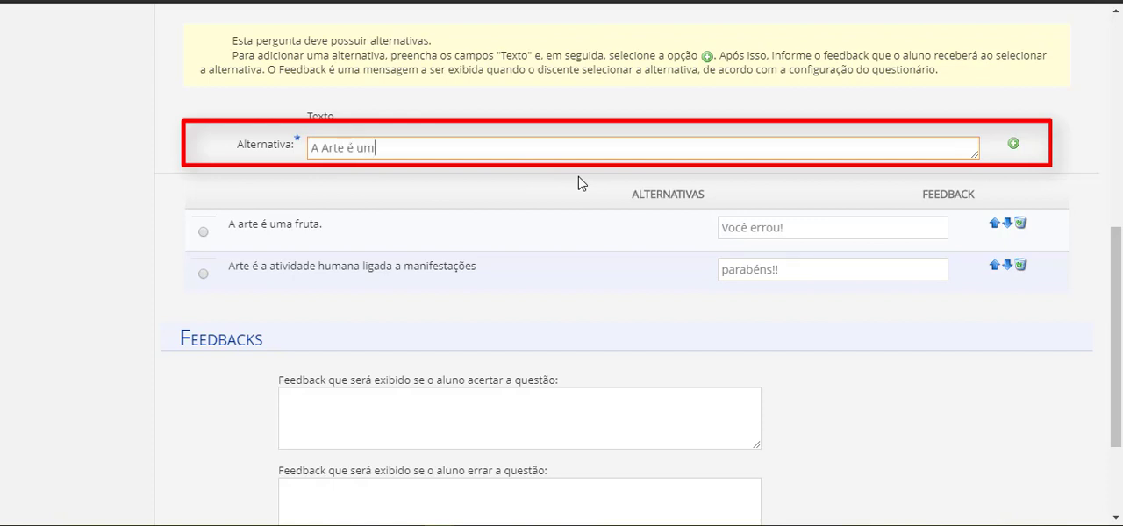
{"action": "type", "text": "A Arte é um objeto."}
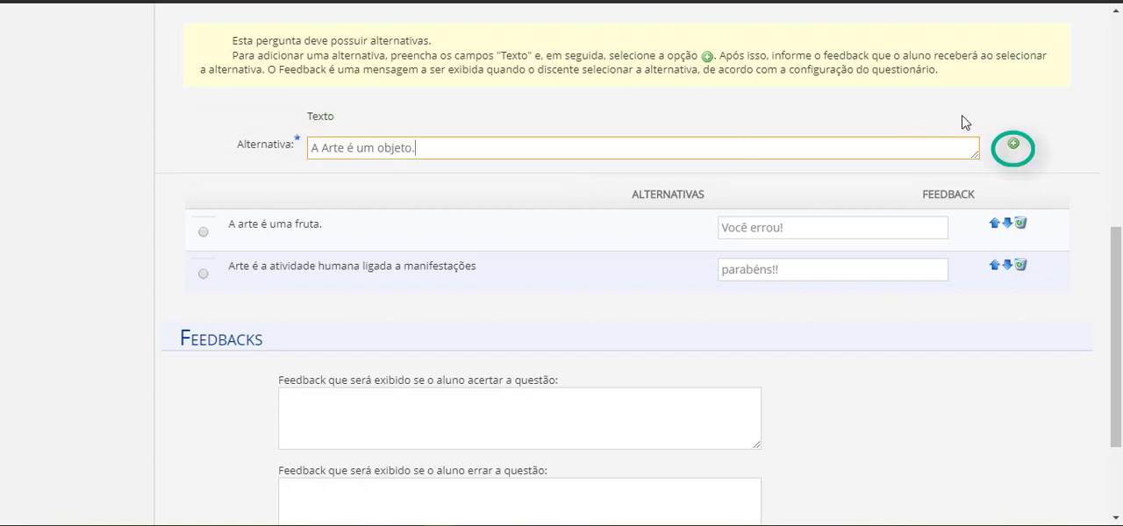
{"action": "left_click", "coordinate": [1013, 144]}
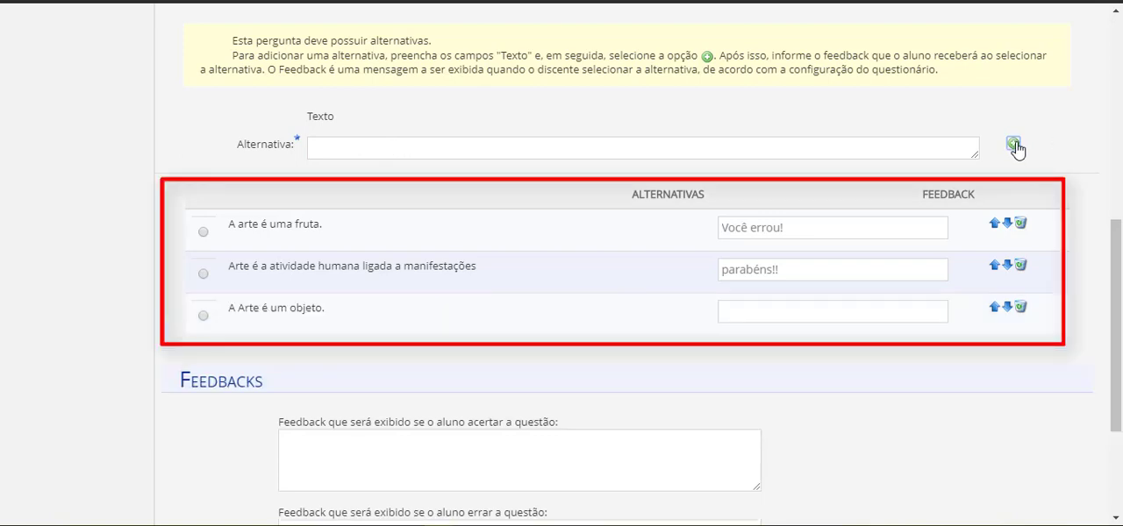
{"action": "left_click", "coordinate": [920, 309]}
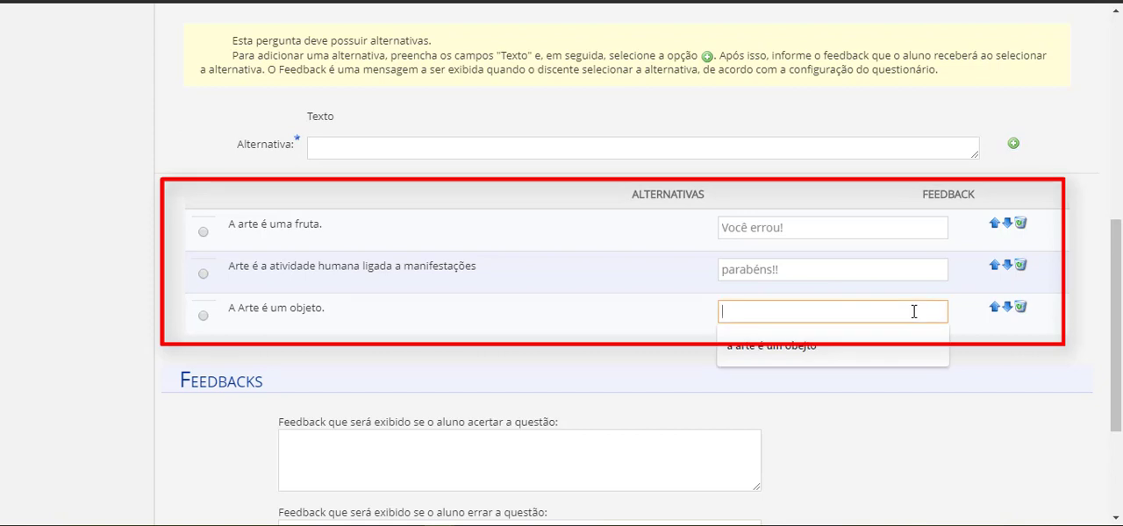
{"action": "type", "text": "Voc"}
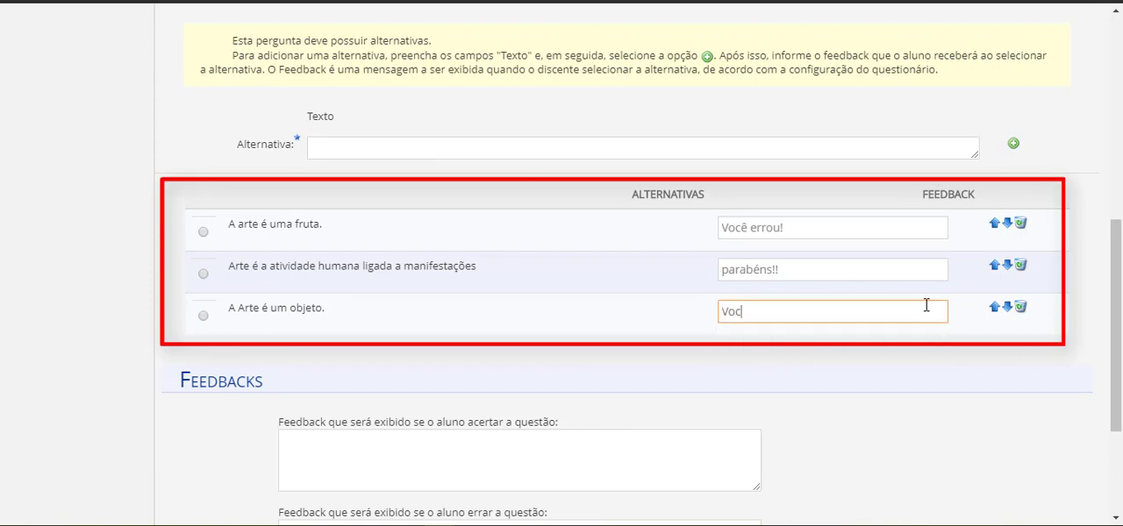
{"action": "type", "text": "ê errou"}
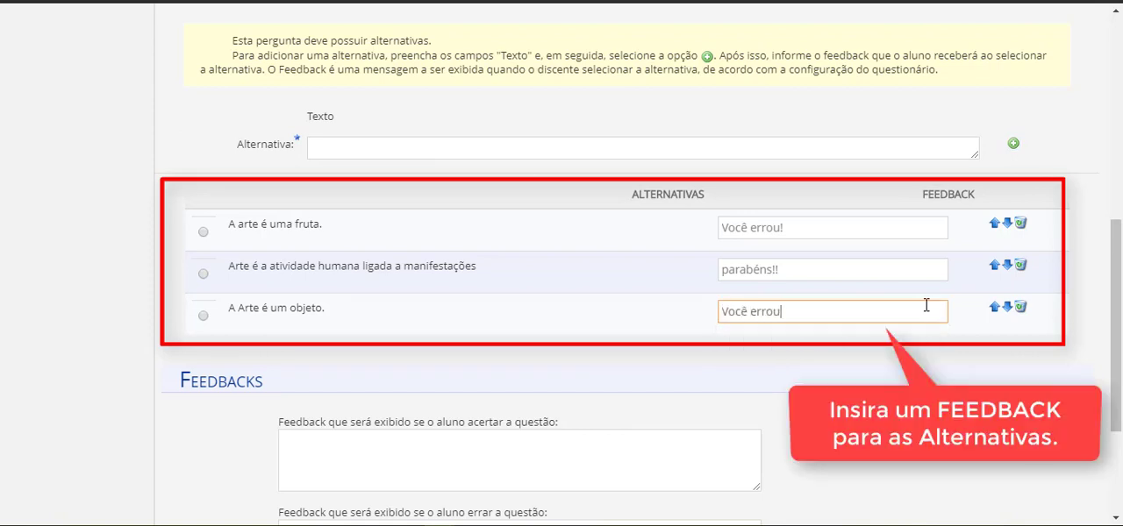
{"action": "type", "text": "!!"}
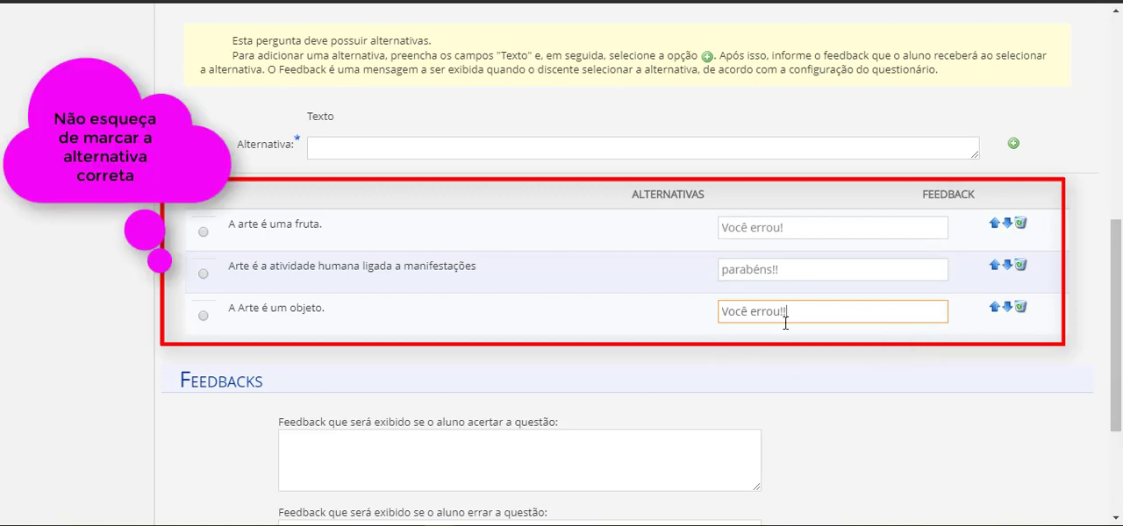
Mark "Arte é a atividade humana ligada a manifestações" as correct, fill in the correct-answer feedback and save the question
{"action": "left_click", "coordinate": [203, 275]}
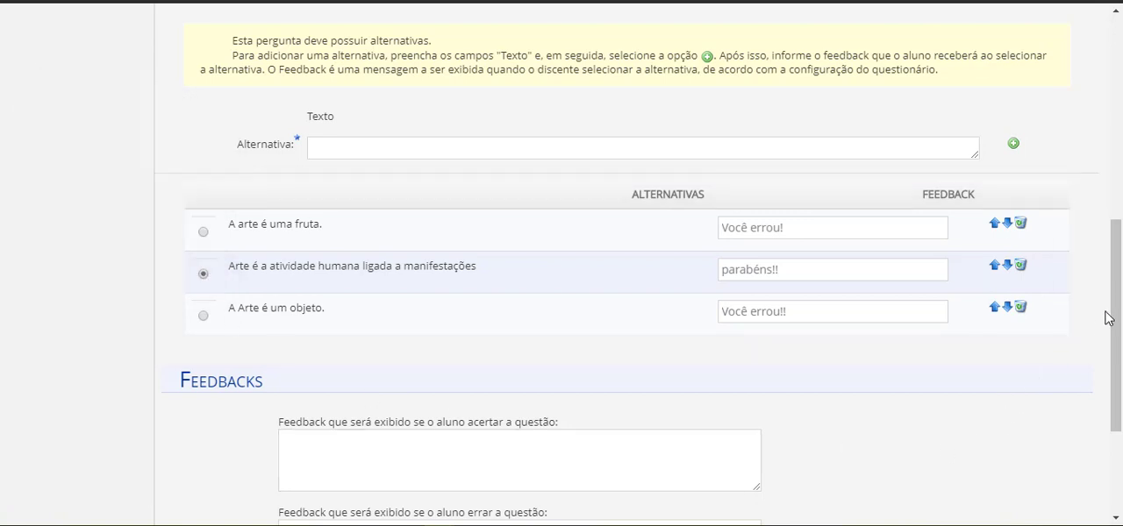
{"action": "left_click_drag", "start_coordinate": [1112, 293], "coordinate": [1115, 377]}
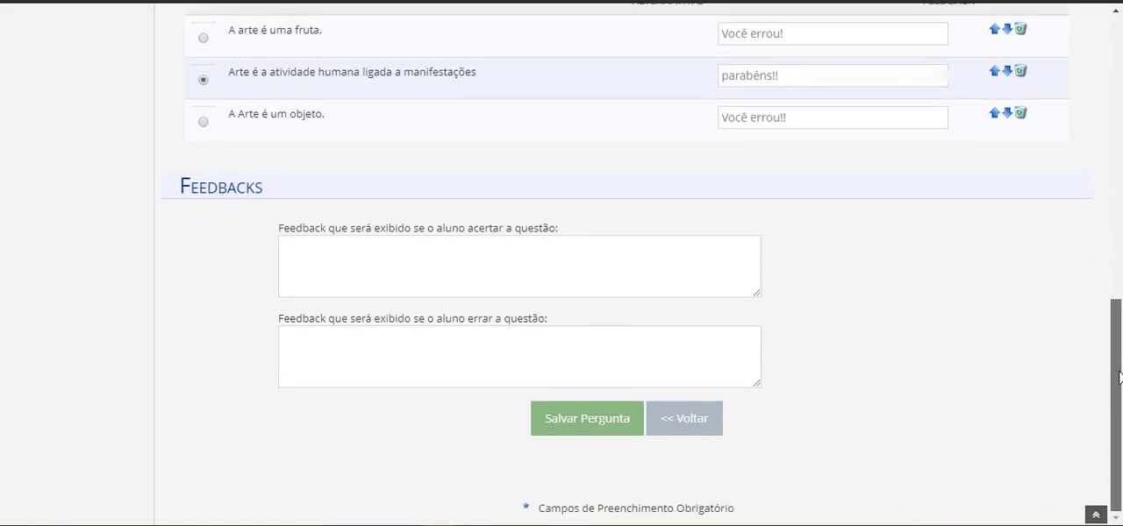
{"action": "left_click", "coordinate": [588, 270]}
{"action": "type", "text": "P"}
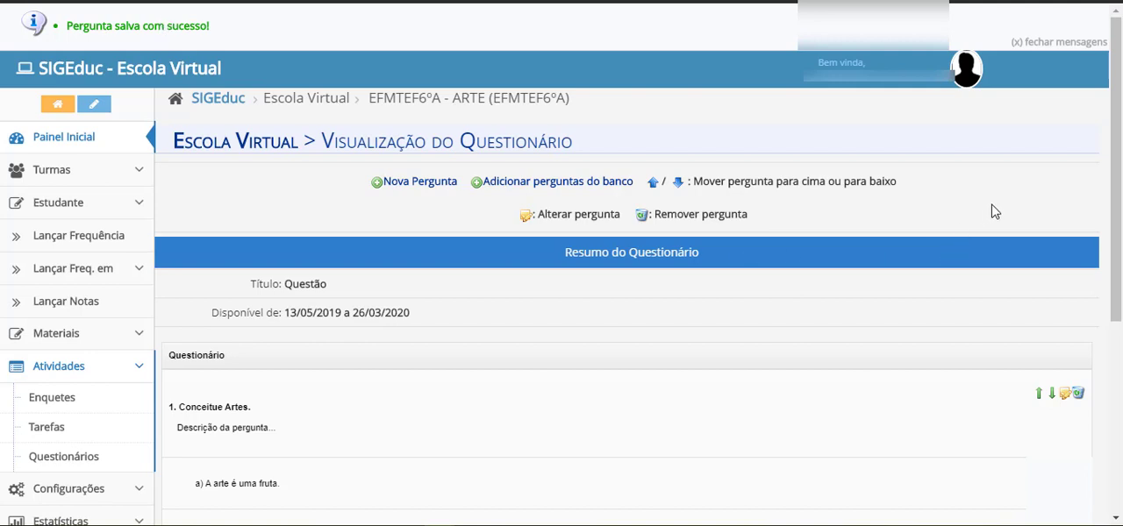
Create a new question in the questionnaire and set its type to "MÚLTIPLA ESCOLHA"
{"action": "left_click_drag", "start_coordinate": [1116, 145], "coordinate": [1116, 265]}
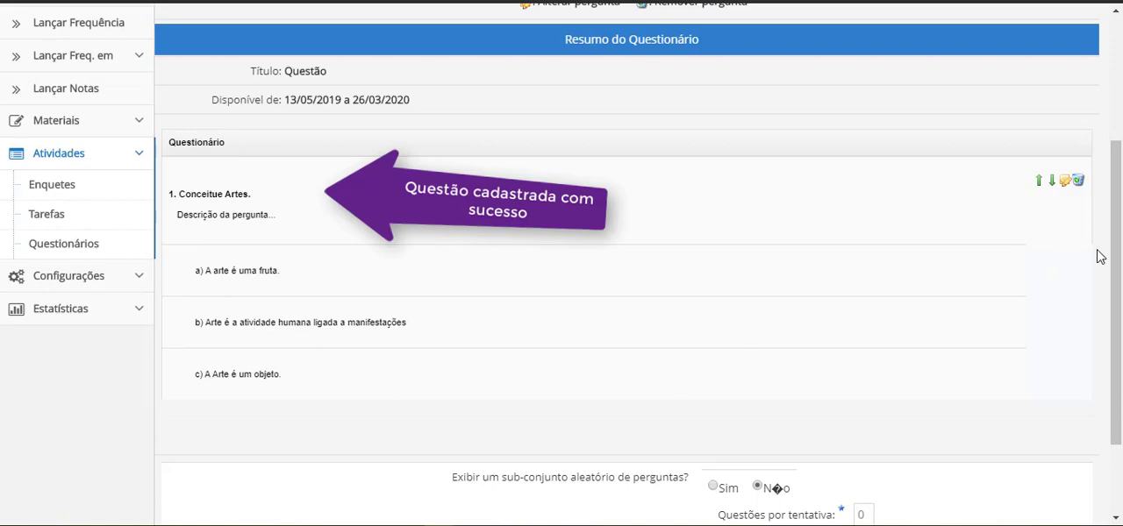
{"action": "left_click_drag", "start_coordinate": [1116, 259], "coordinate": [1105, 156]}
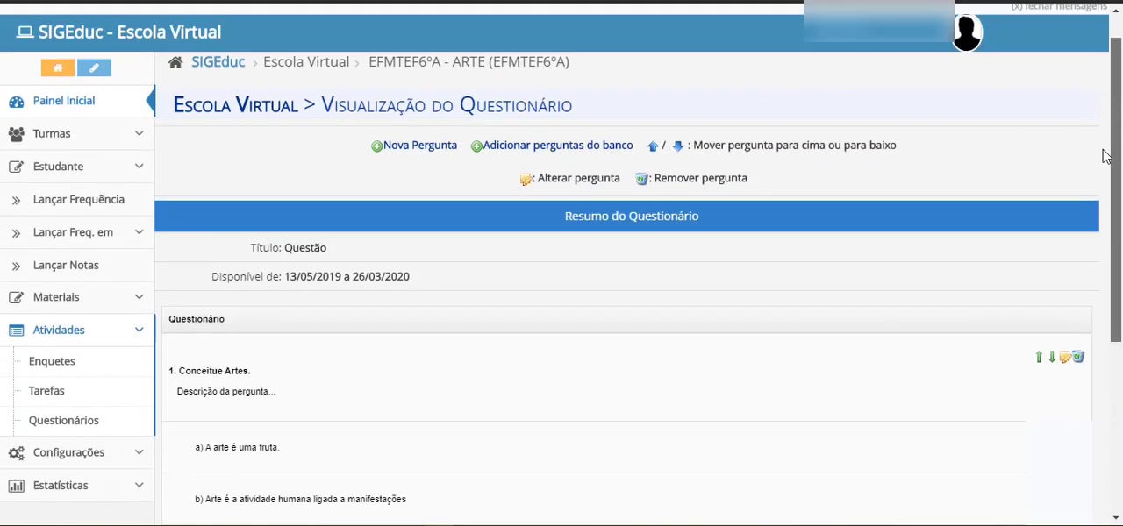
{"action": "left_click", "coordinate": [416, 151]}
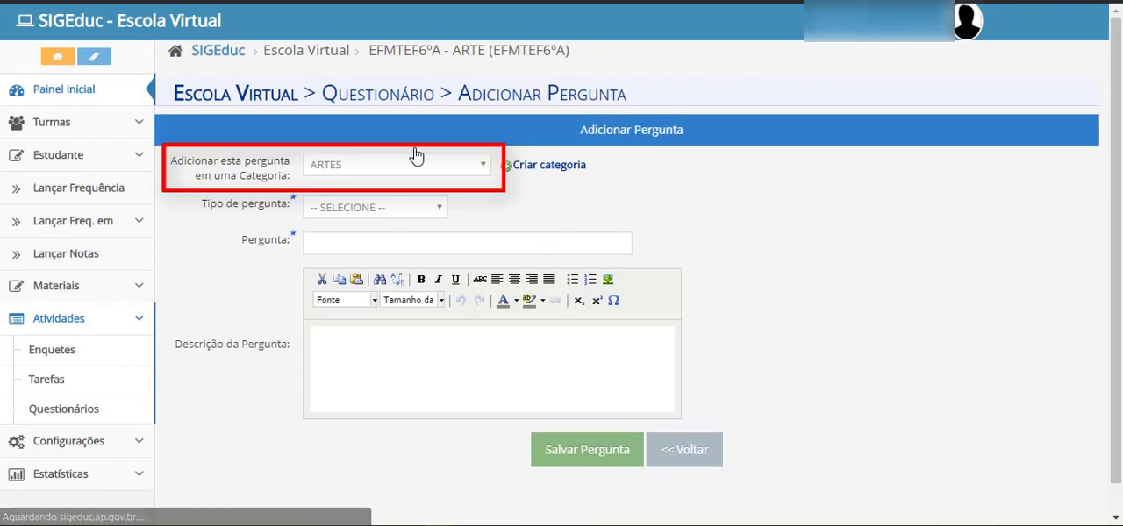
{"action": "left_click", "coordinate": [436, 210]}
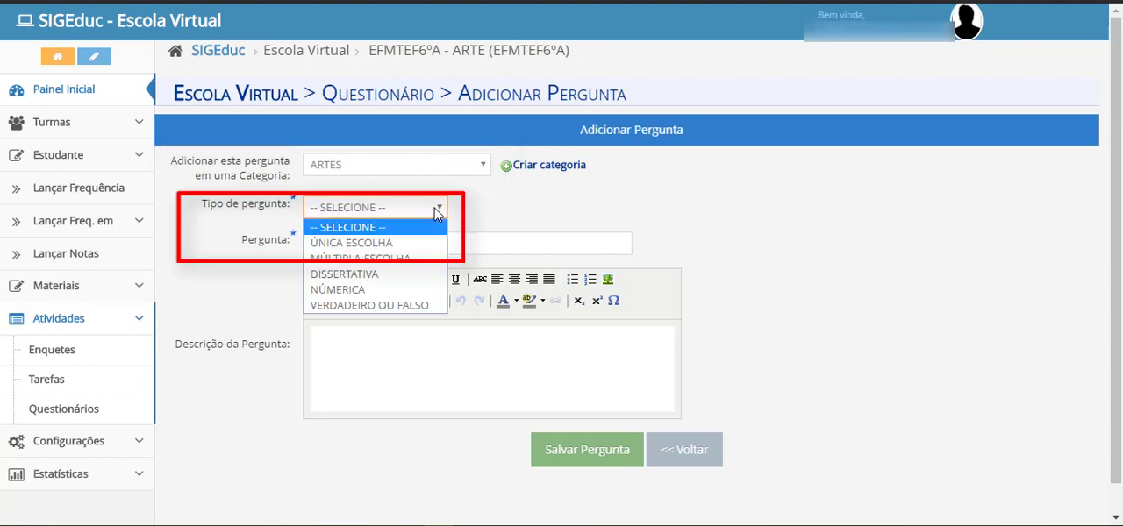
{"action": "left_click", "coordinate": [421, 259]}
Enter the question "O que é uma HQ" and the description "descrição da pergunta..."
{"action": "left_click", "coordinate": [461, 243]}
{"action": "type", "text": "O q"}
{"action": "type", "text": "ue "}
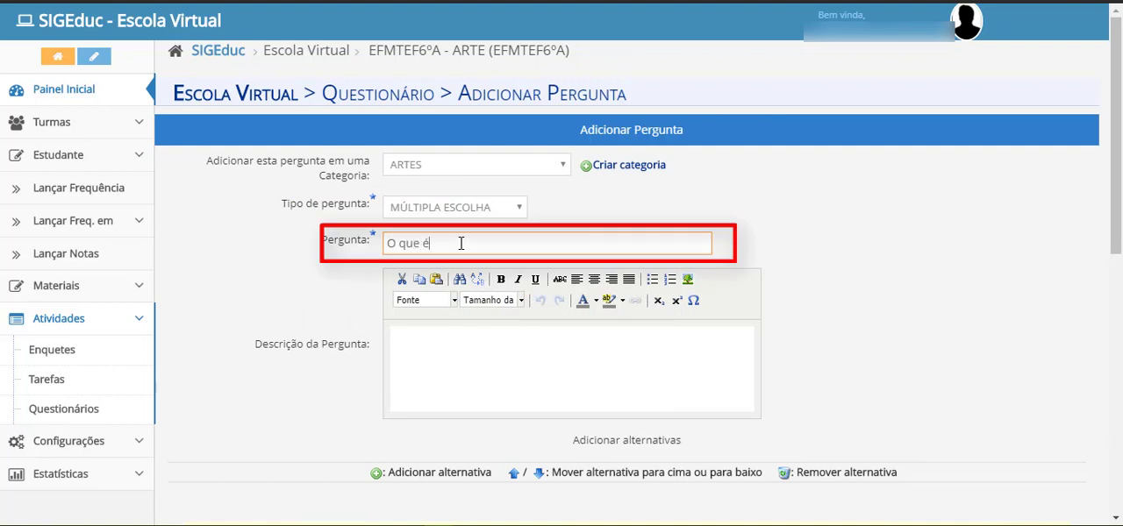
{"action": "type", "text": "é uma HQ"}
{"action": "left_click", "coordinate": [471, 348]}
{"action": "type", "text": "descrição"}
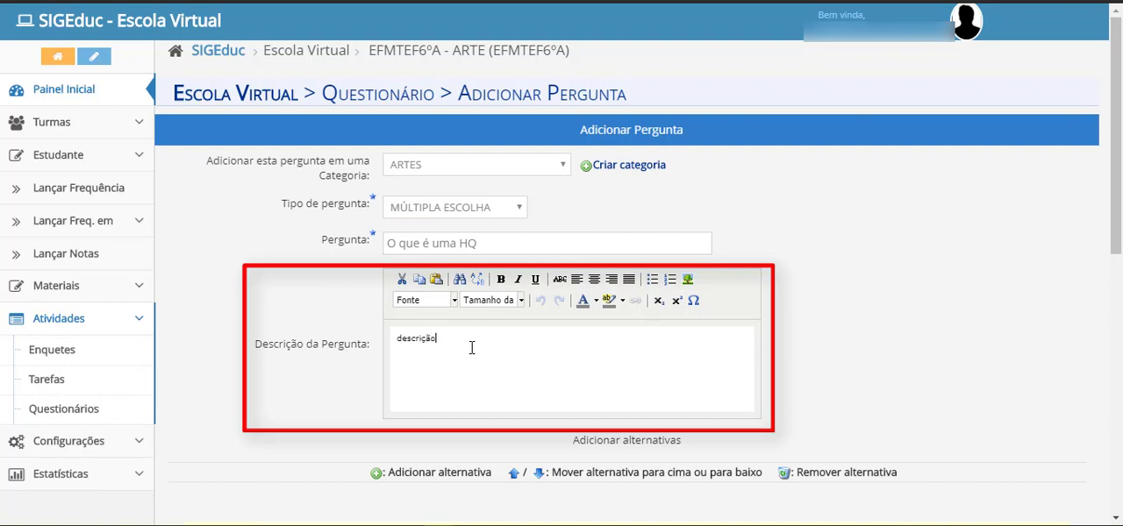
{"action": "type", "text": " da pergunta..."}
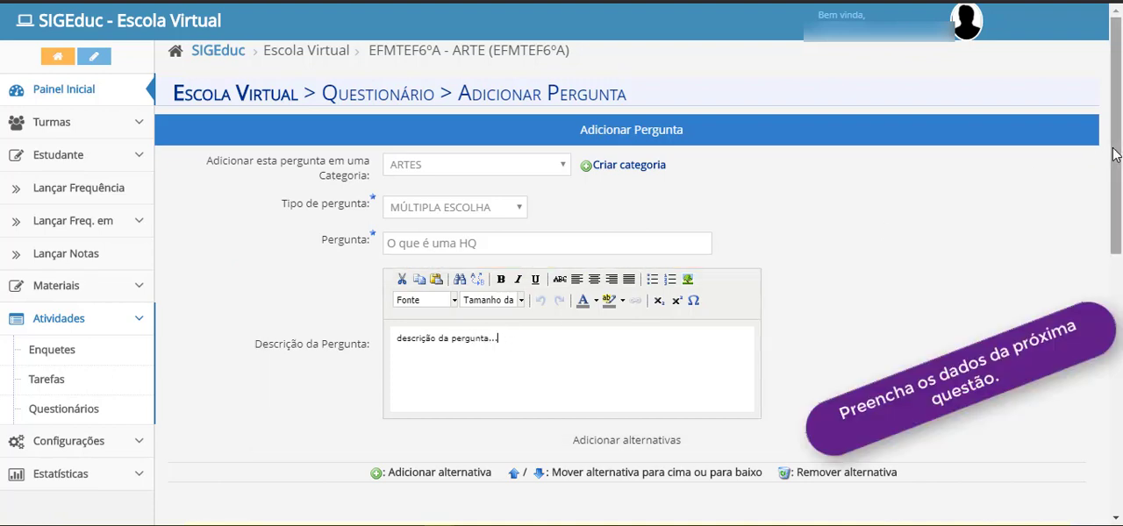
Add the alternative "é um carro" and give it the feedback "você errou!"
{"action": "left_click_drag", "start_coordinate": [1114, 154], "coordinate": [1114, 358]}
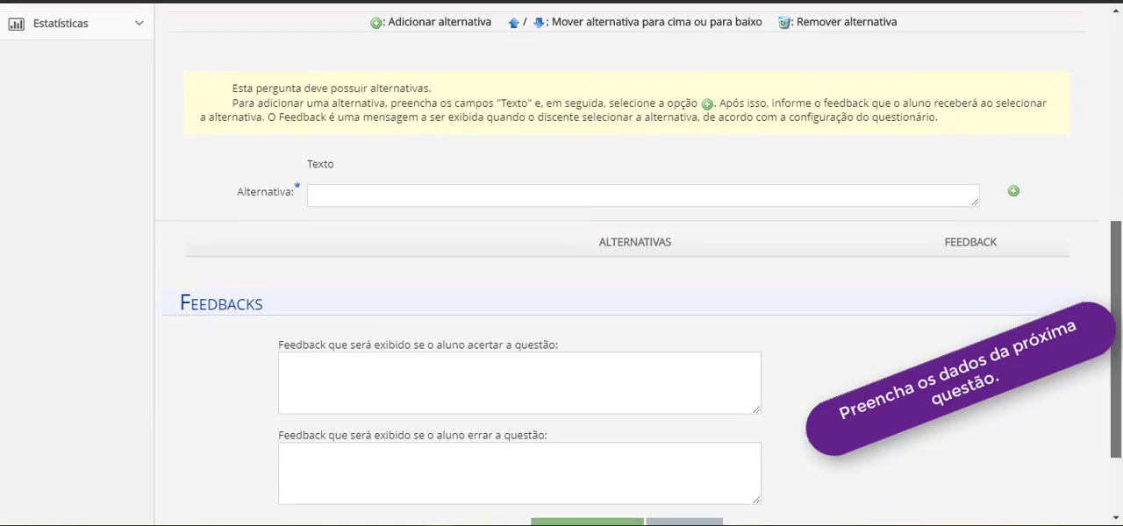
{"action": "left_click", "coordinate": [934, 197]}
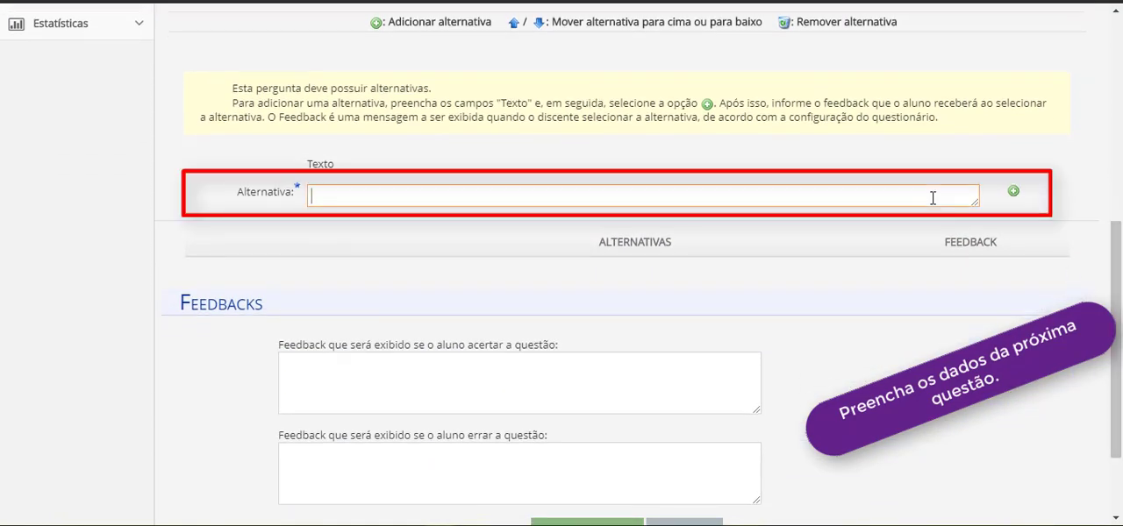
{"action": "type", "text": "é um carro"}
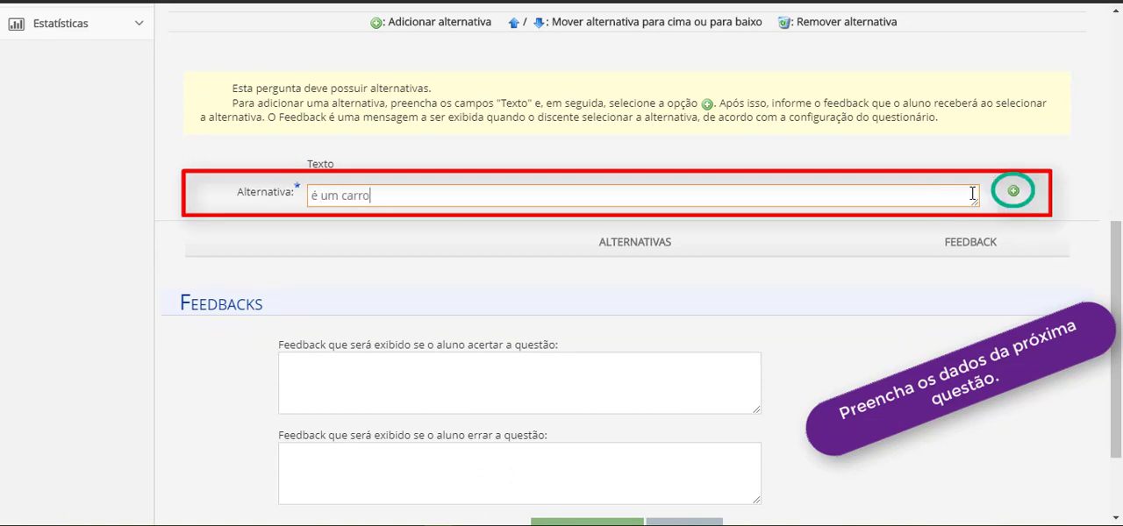
{"action": "left_click", "coordinate": [1013, 191]}
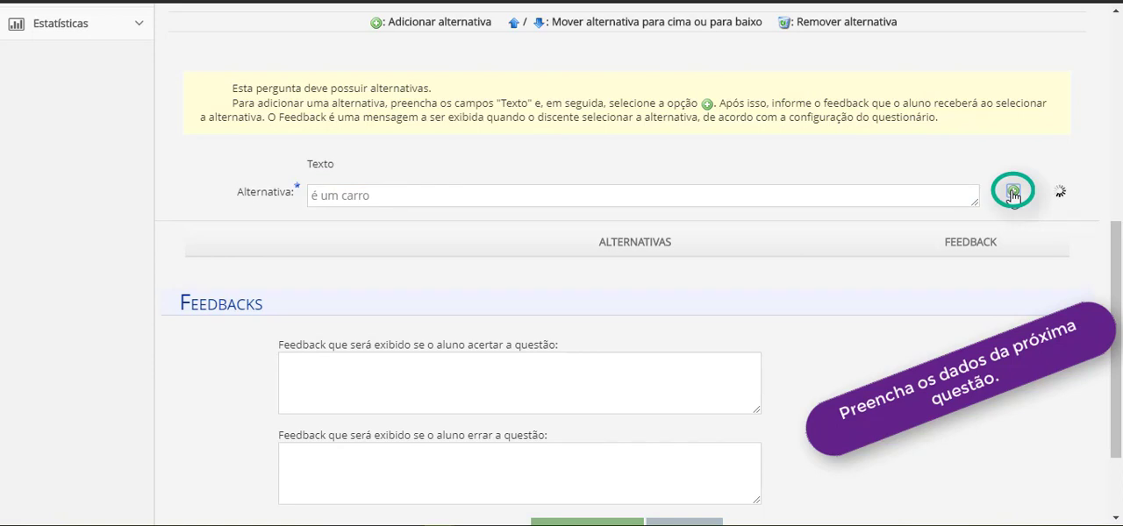
{"action": "left_click", "coordinate": [795, 275]}
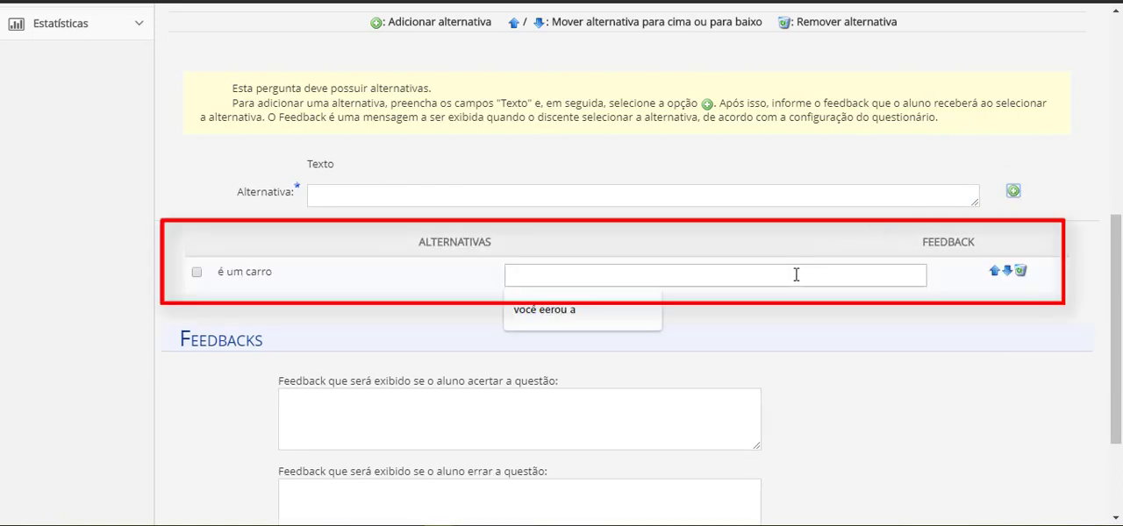
{"action": "type", "text": "você"}
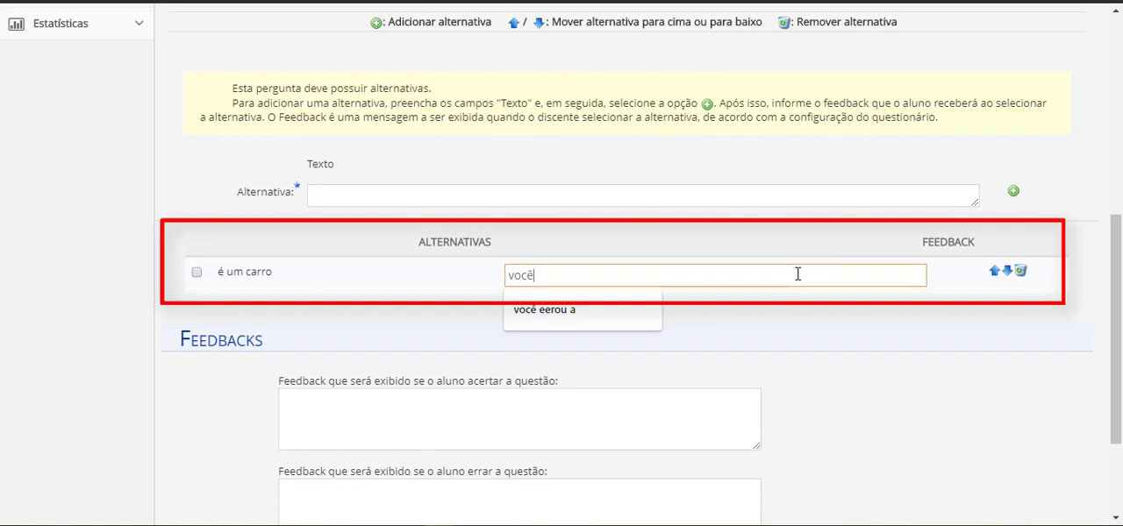
{"action": "type", "text": " errou!"}
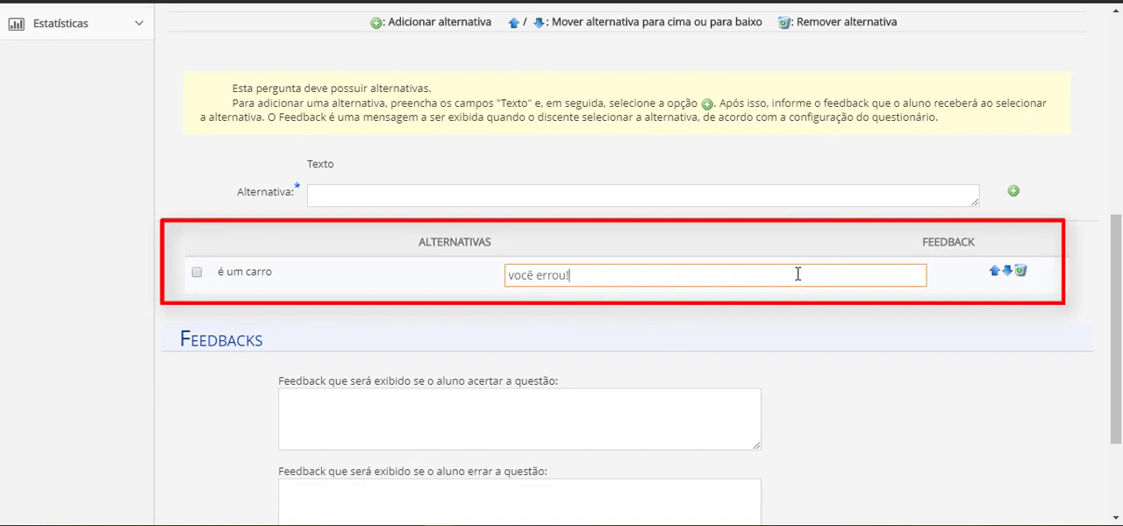
Add the alternative "história em quadrinhos" and give it the feedback "certo"
{"action": "left_click", "coordinate": [715, 250]}
{"action": "type", "text": "hist"}
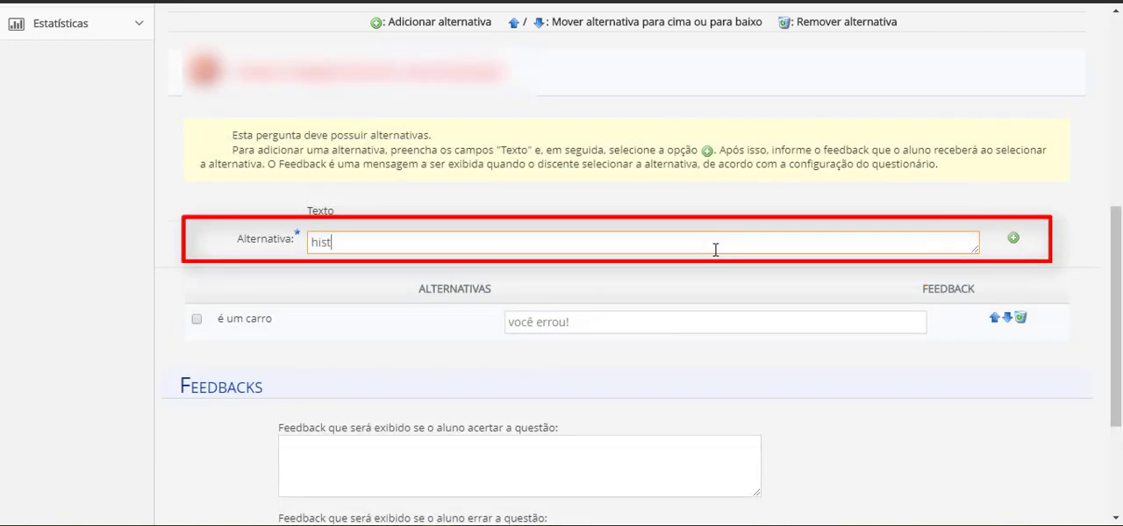
{"action": "type", "text": "ót"}
{"action": "key", "text": "BackSpace"}
{"action": "type", "text": "ria"}
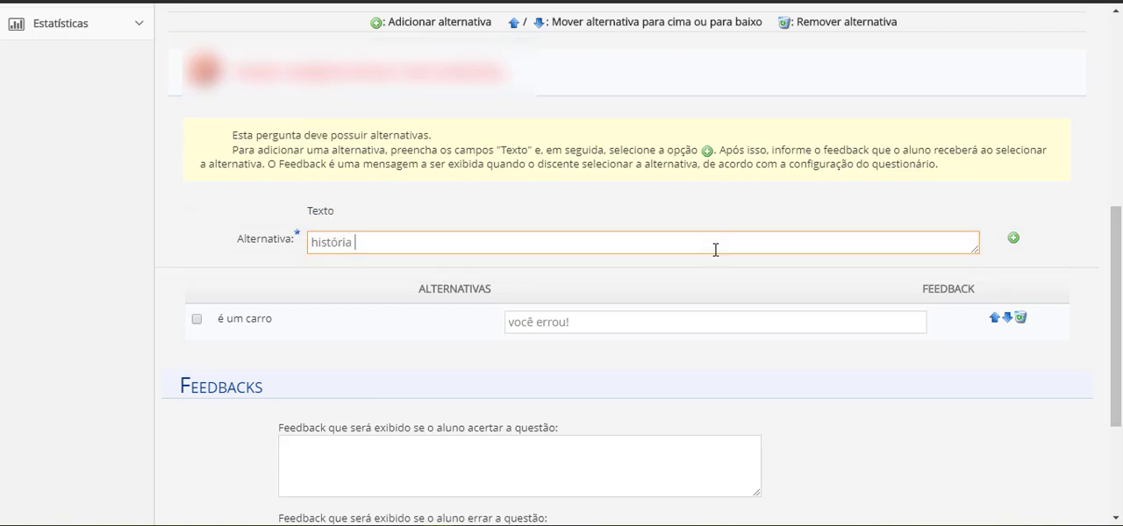
{"action": "type", "text": " em quadrinhos"}
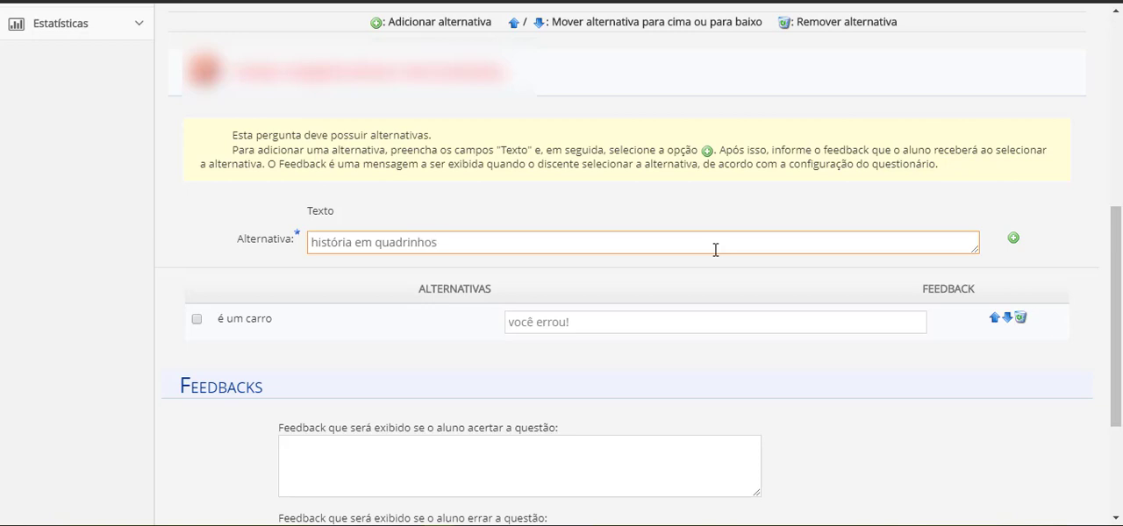
{"action": "left_click", "coordinate": [1013, 238]}
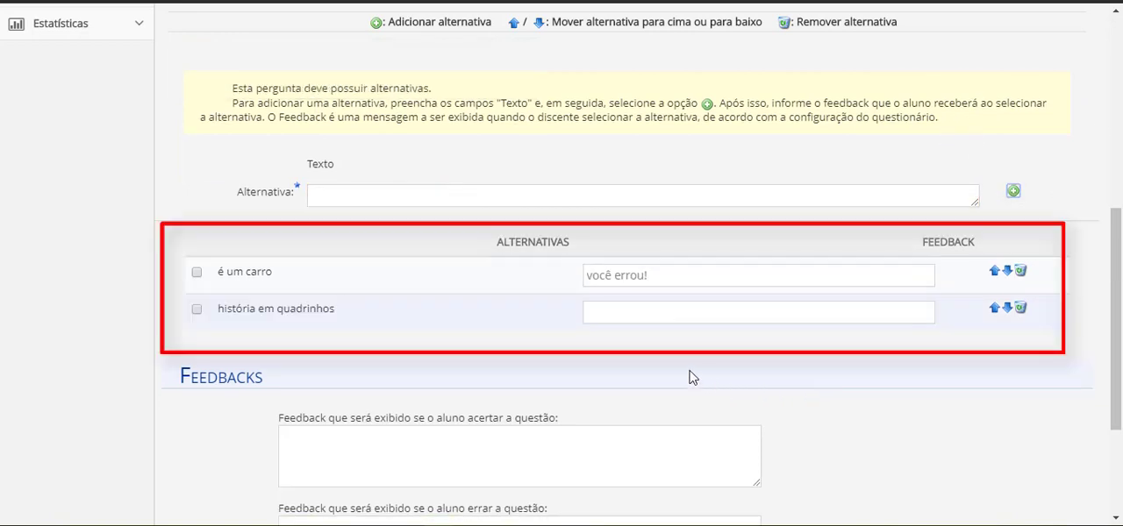
{"action": "left_click", "coordinate": [657, 314]}
{"action": "type", "text": "certo"}
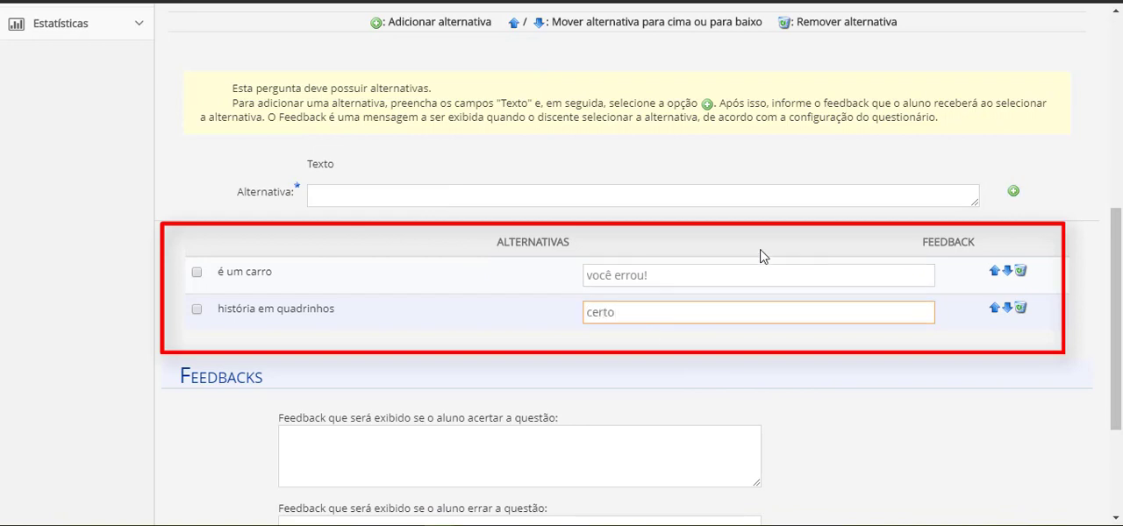
Add the alternative "mangá também é uma espécie de HQ" and give it the feedback "certo"
{"action": "left_click", "coordinate": [676, 197]}
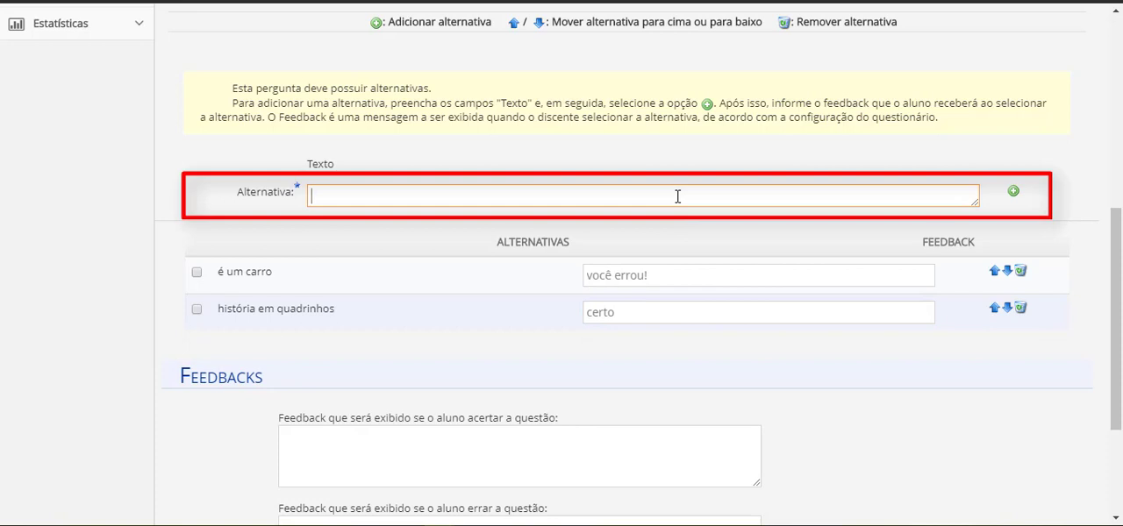
{"action": "type", "text": "manga"}
{"action": "type", "text": " também é uma "}
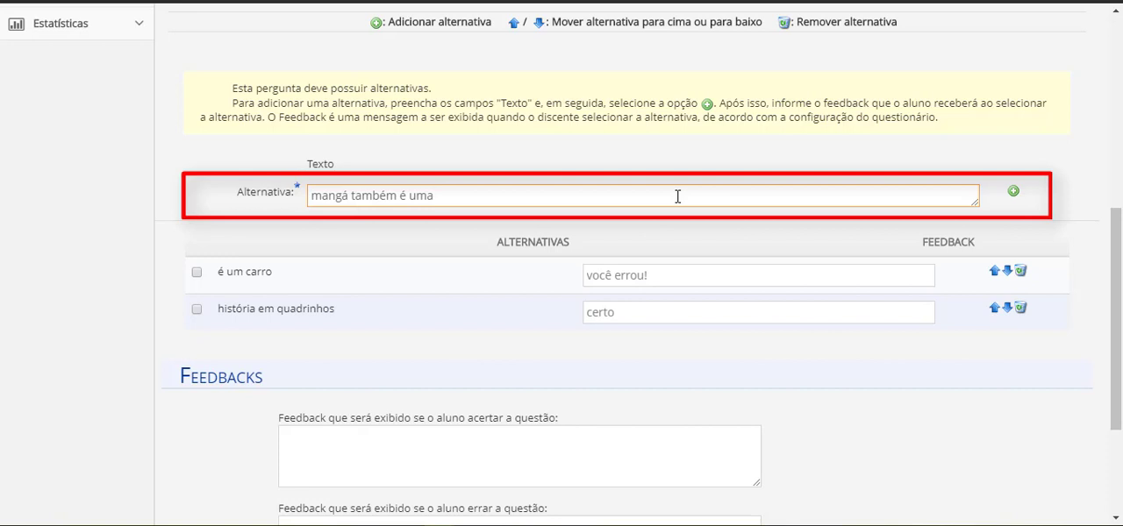
{"action": "type", "text": "espécie de HQ"}
{"action": "left_click", "coordinate": [1014, 190]}
{"action": "left_click", "coordinate": [736, 349]}
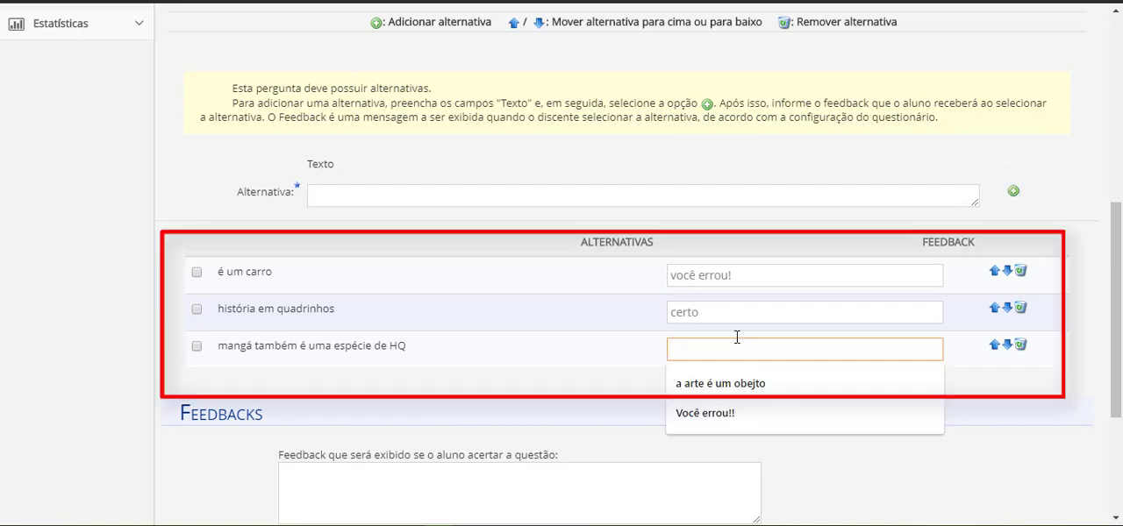
{"action": "type", "text": "certo"}
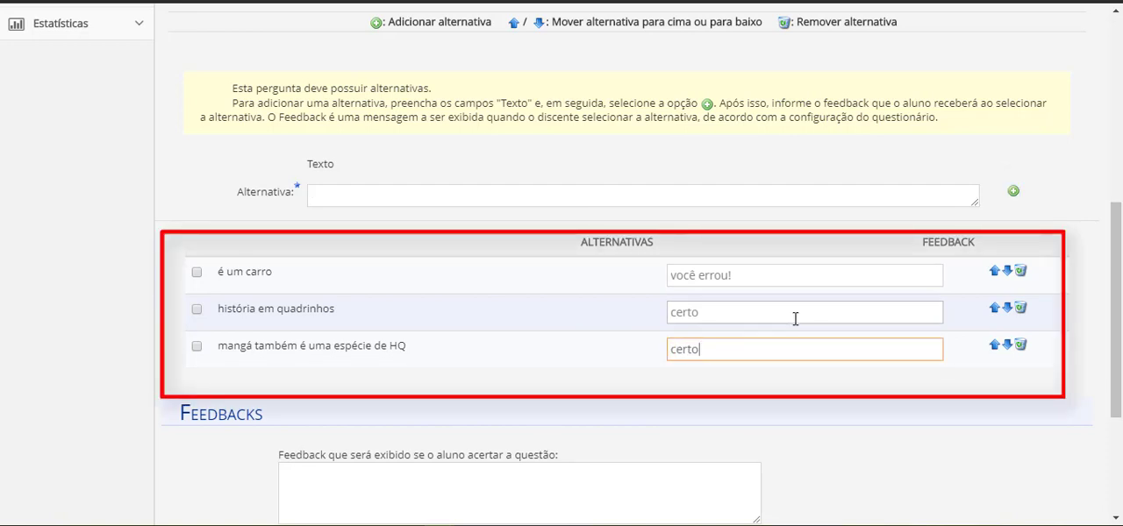
Add the alternative "é uma fruta" and give it the feedback "você errou!!"
{"action": "left_click", "coordinate": [943, 196]}
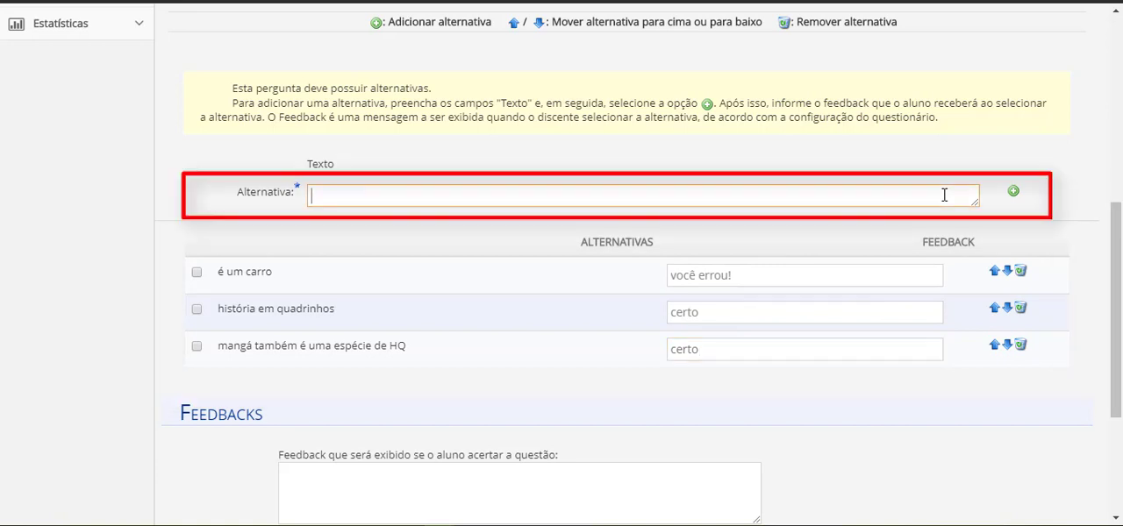
{"action": "type", "text": "é uma fruta"}
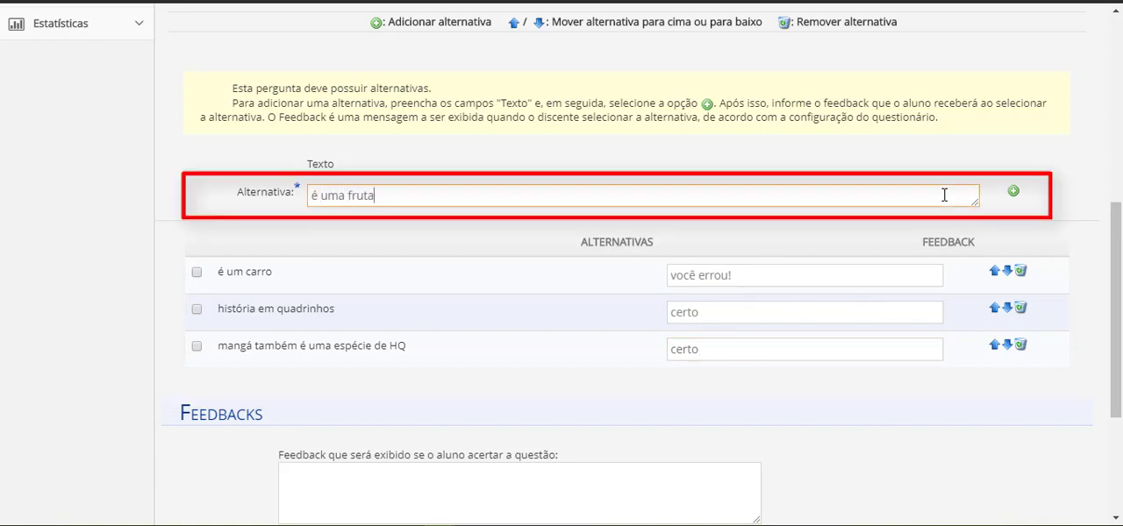
{"action": "left_click", "coordinate": [1013, 193]}
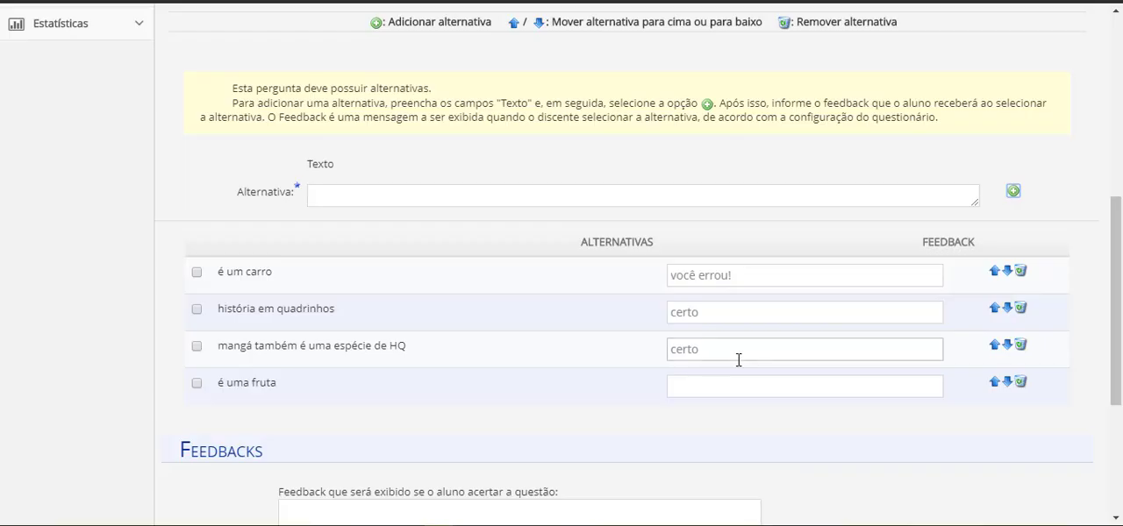
{"action": "left_click", "coordinate": [730, 383]}
{"action": "type", "text": "voc"}
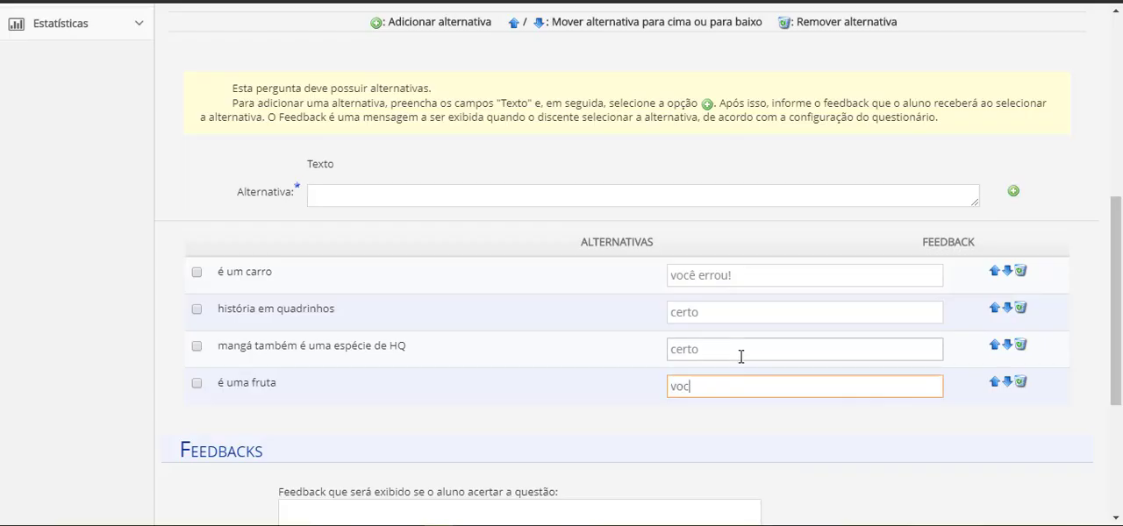
{"action": "type", "text": "ê errou!!"}
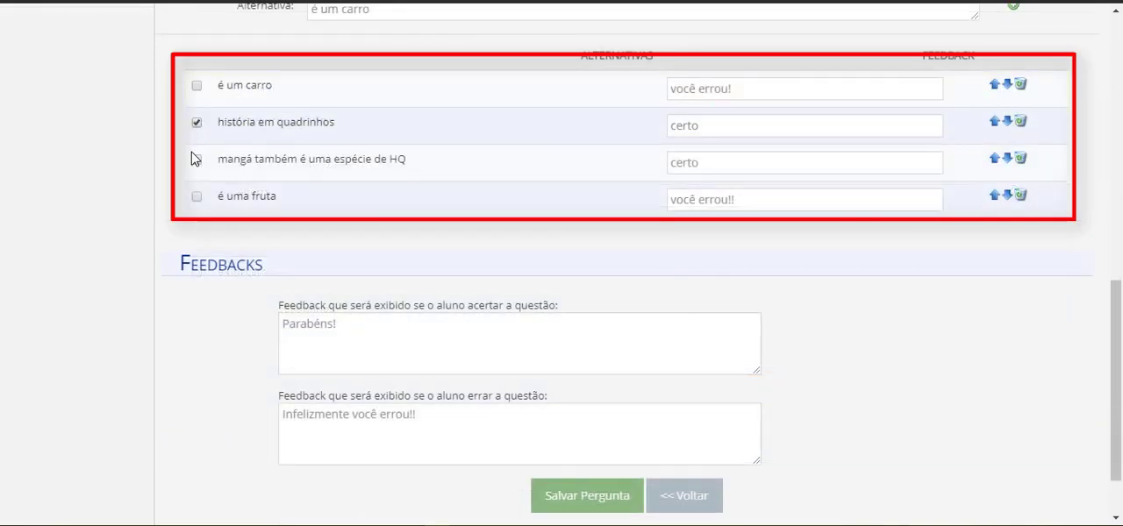
Mark "história em quadrinhos" and "mangá também é uma espécie de HQ" as the correct alternatives and save the question
{"action": "left_click", "coordinate": [197, 160]}
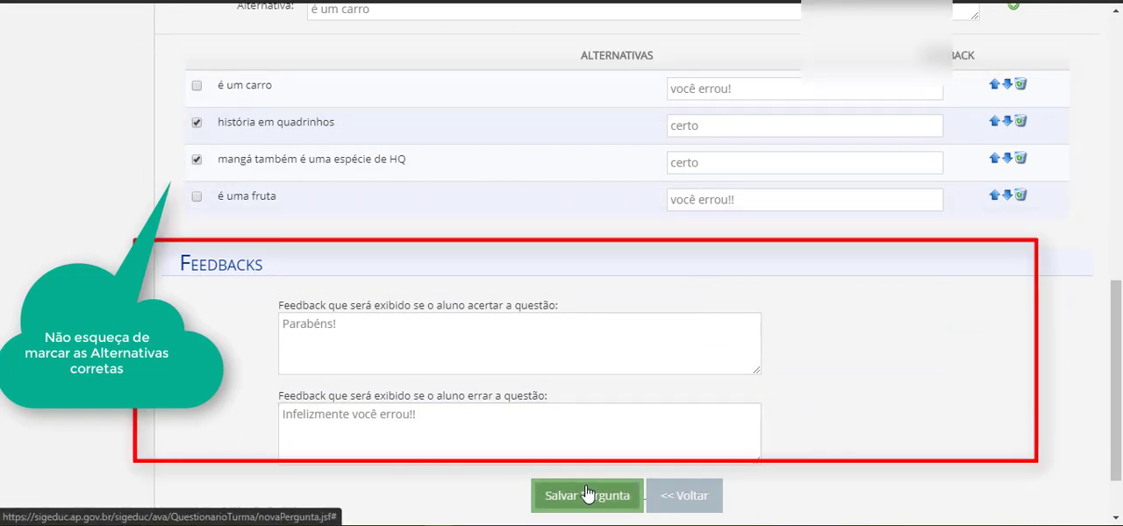
{"action": "left_click", "coordinate": [587, 495]}
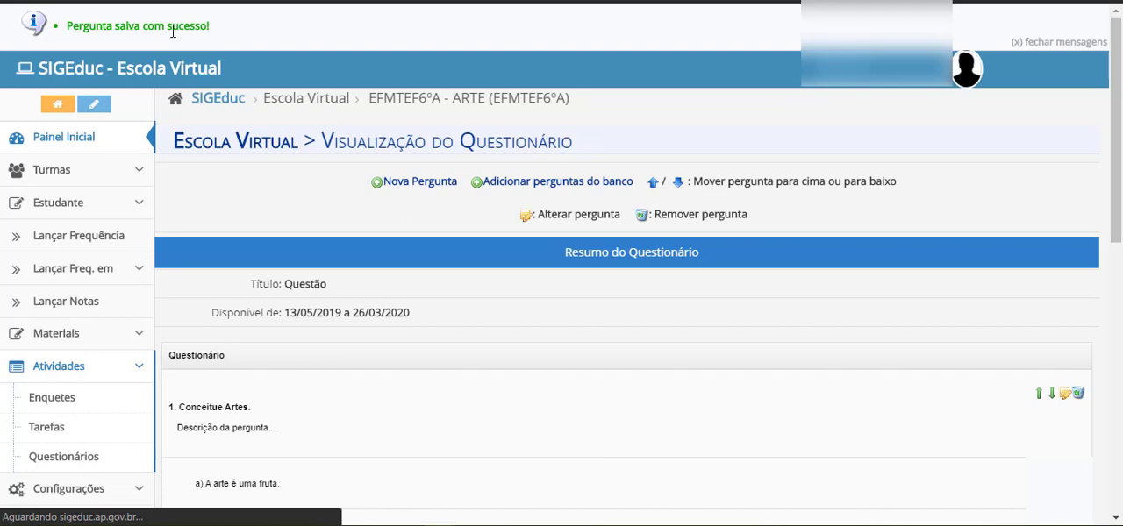
Finalize the questionnaire with e-mail notification of the students left on, and open the submitted responses of the questionnaire "Questão"
{"action": "left_click_drag", "start_coordinate": [1116, 123], "coordinate": [1121, 394]}
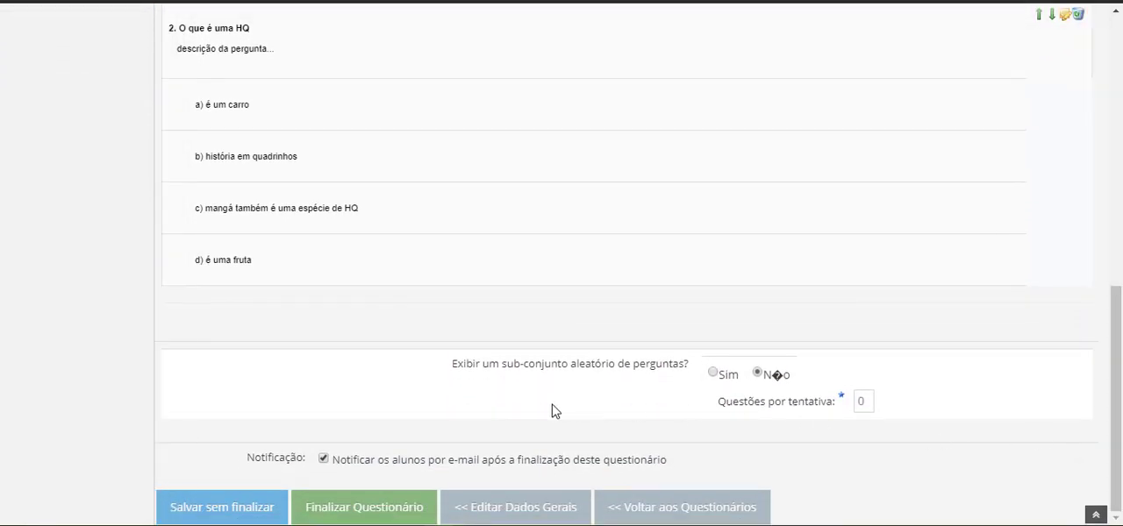
{"action": "left_click", "coordinate": [369, 510]}
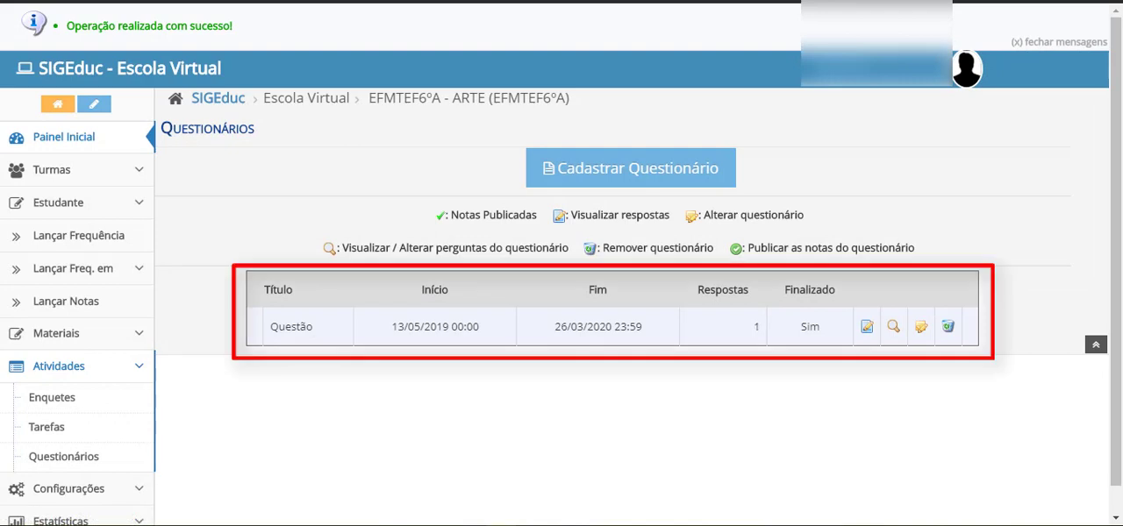
{"action": "left_click", "coordinate": [868, 328]}
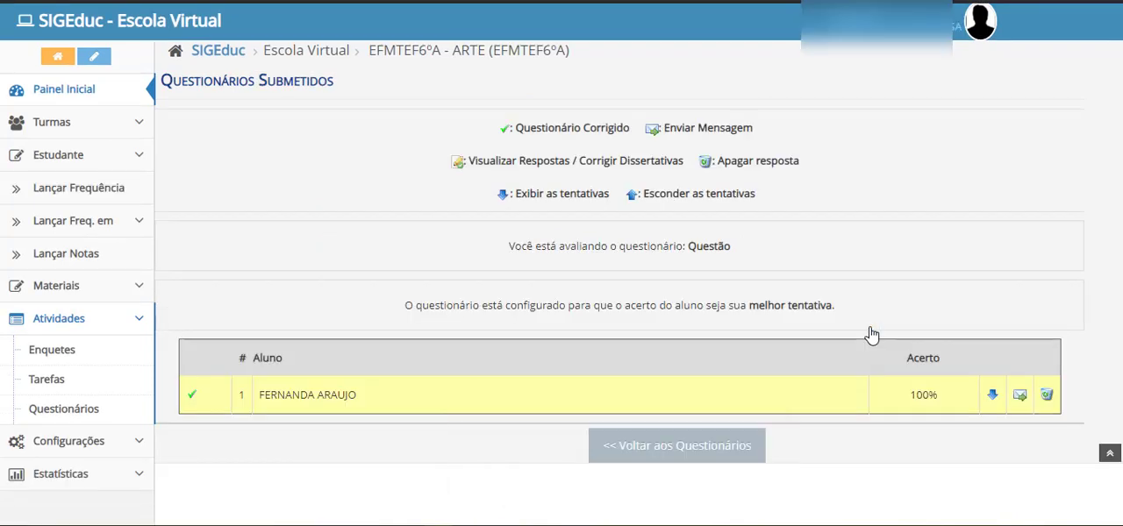